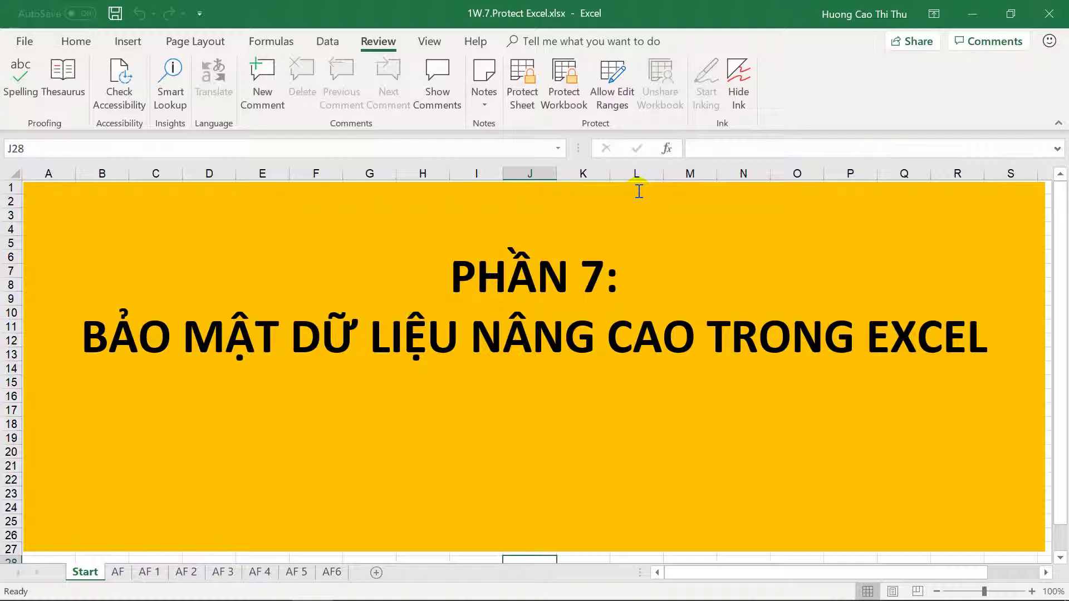
Switch from the Start sheet to the AF sheet with the sales table.
key(ctrl+Page_Down)
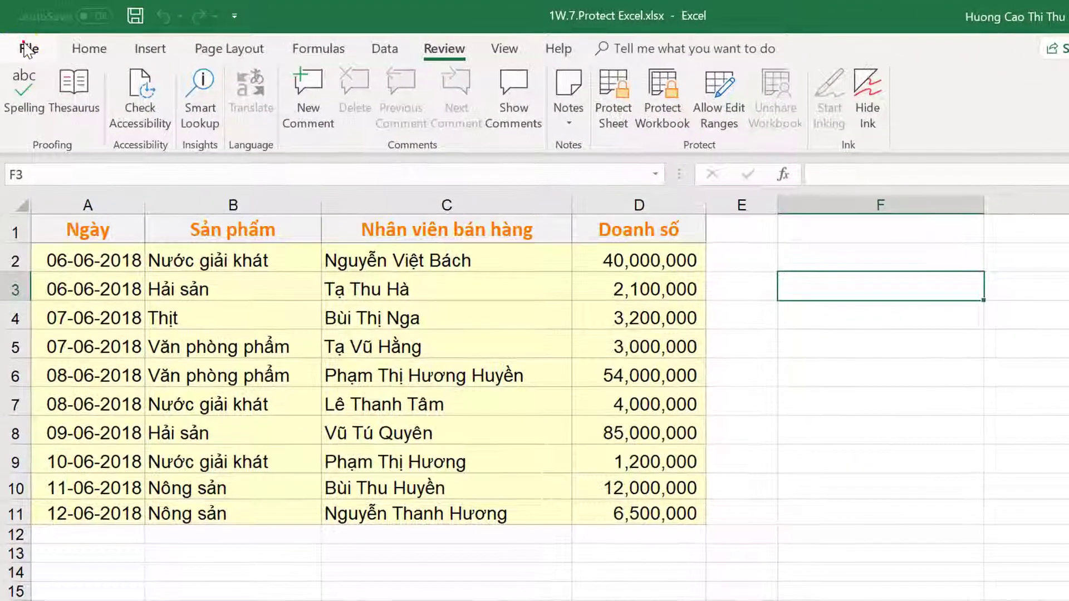
Bring up the General Options dialog from Save As > Browse > Tools.
click(24, 41)
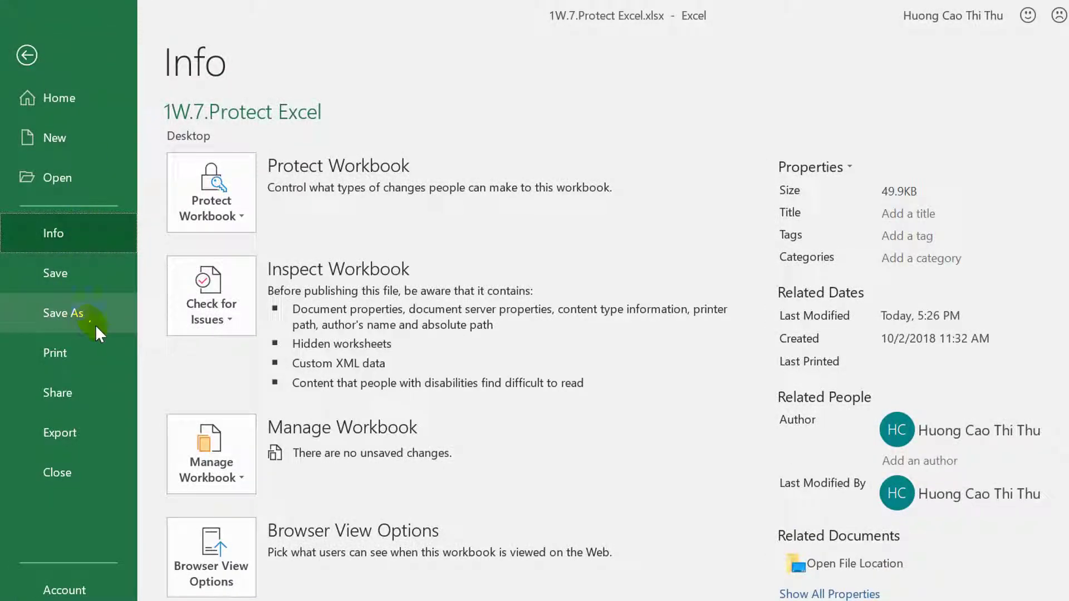
click(95, 325)
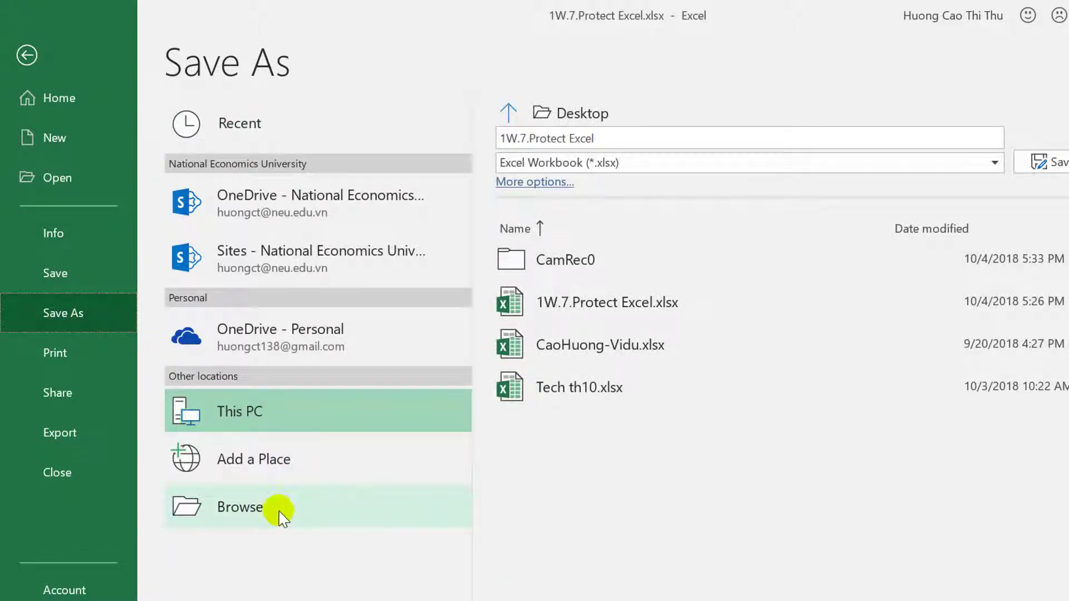
click(279, 511)
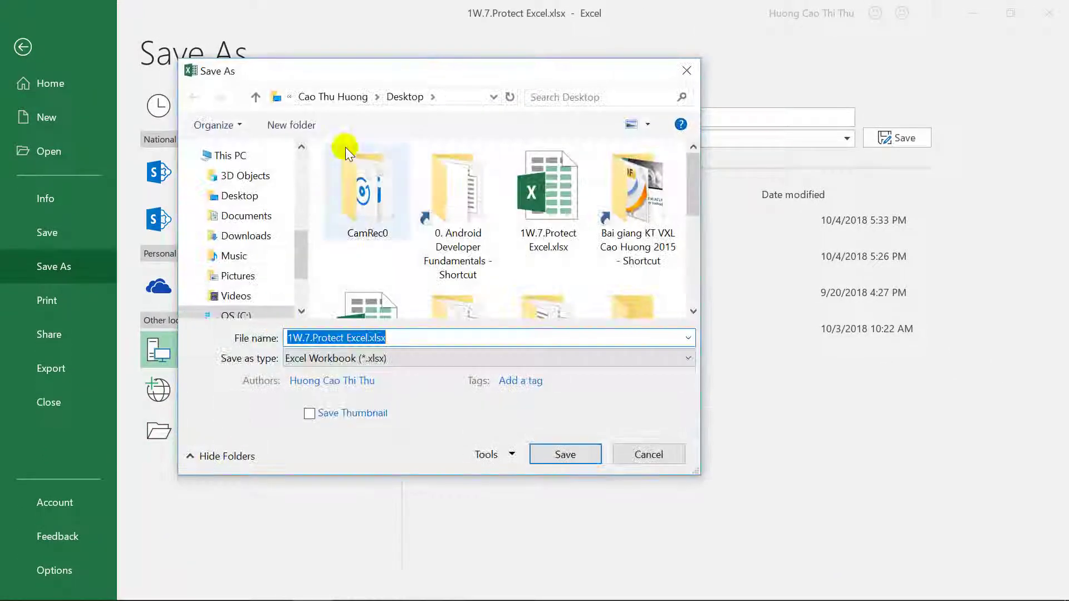
click(511, 456)
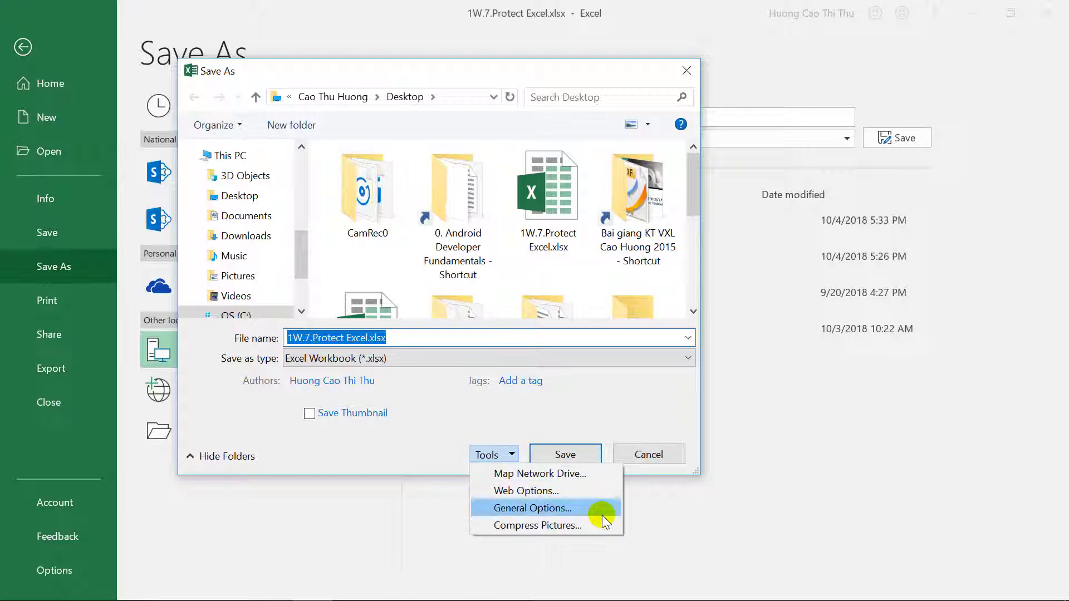
click(533, 508)
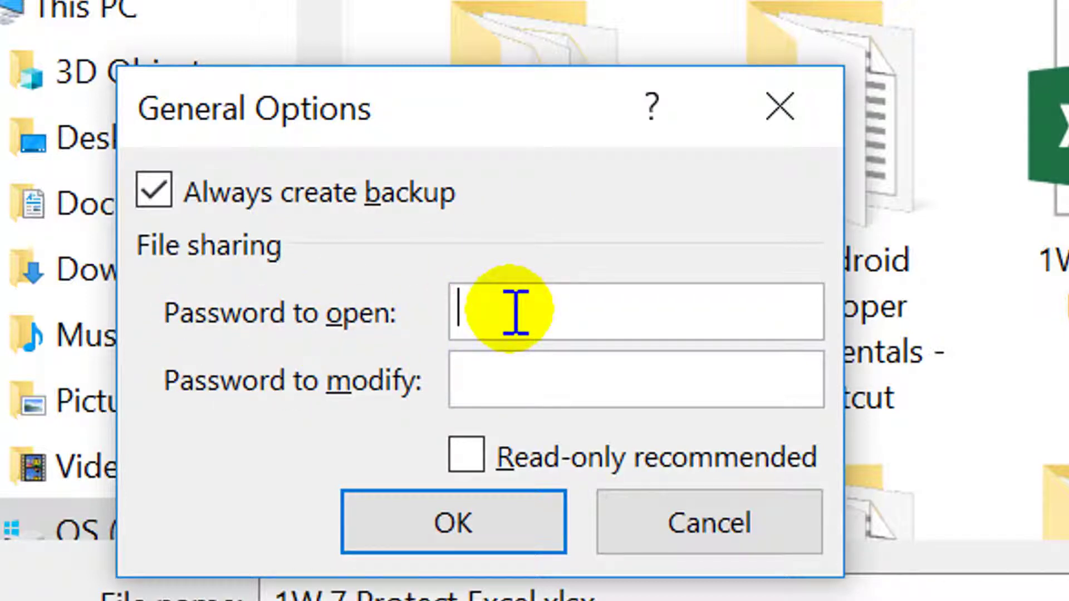
Enter a password to open and a password to modify the workbook.
text(1)
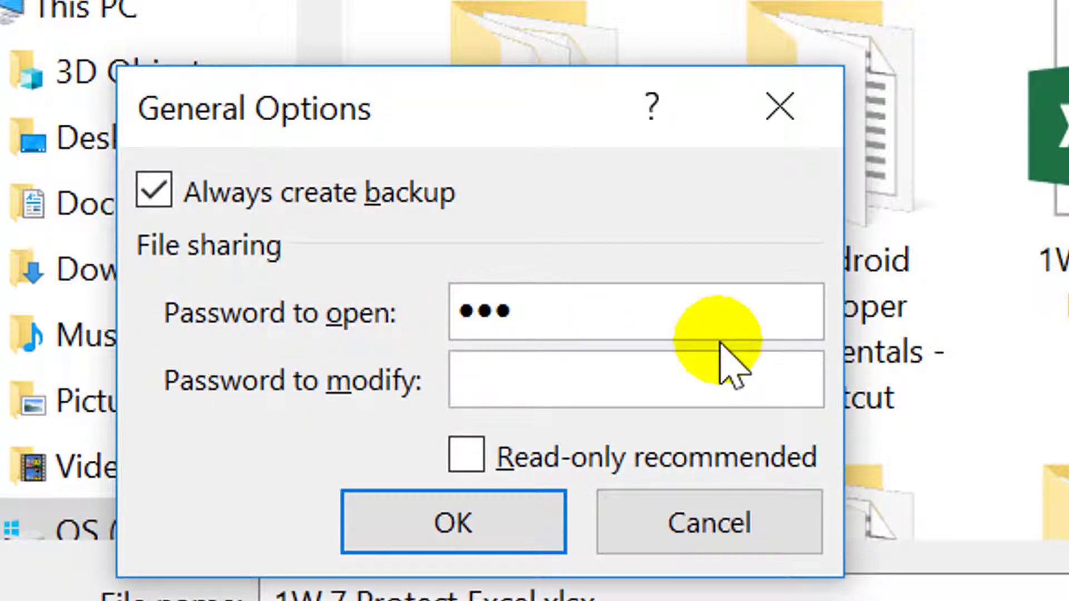
click(513, 387)
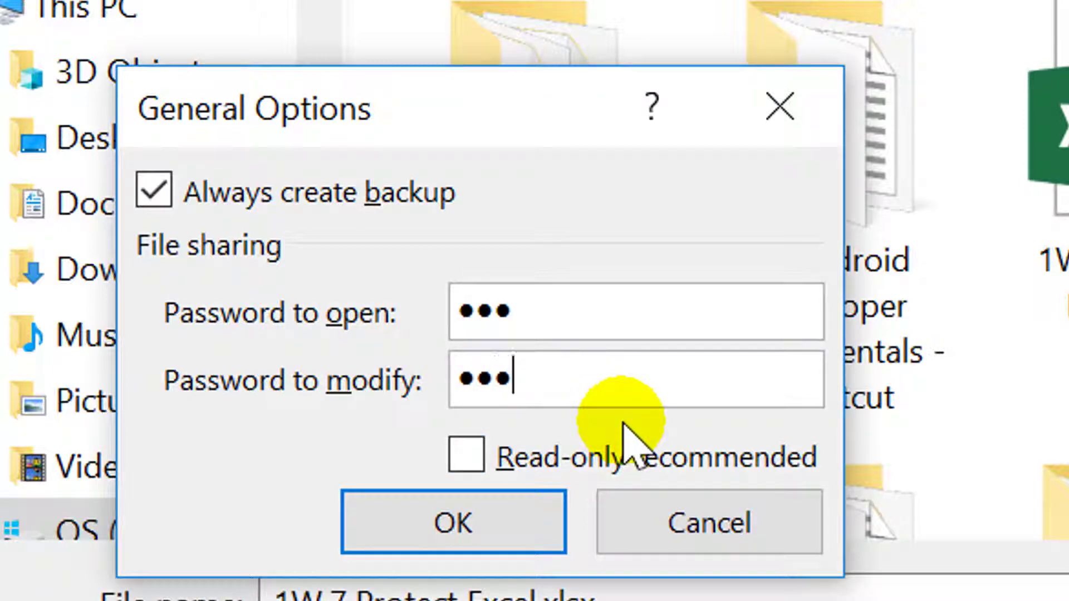
text(4)
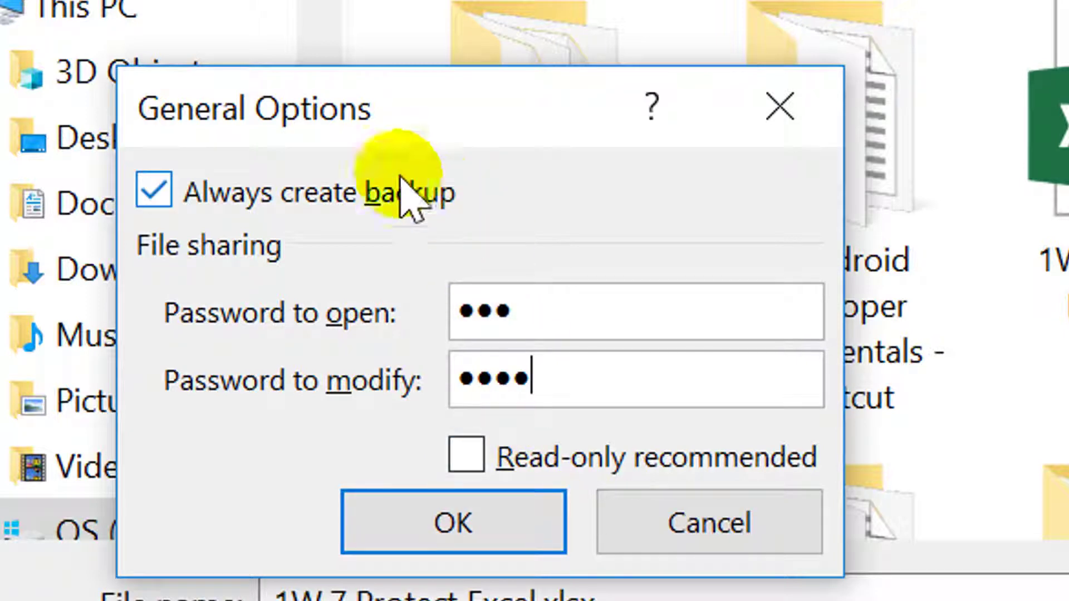
click(525, 526)
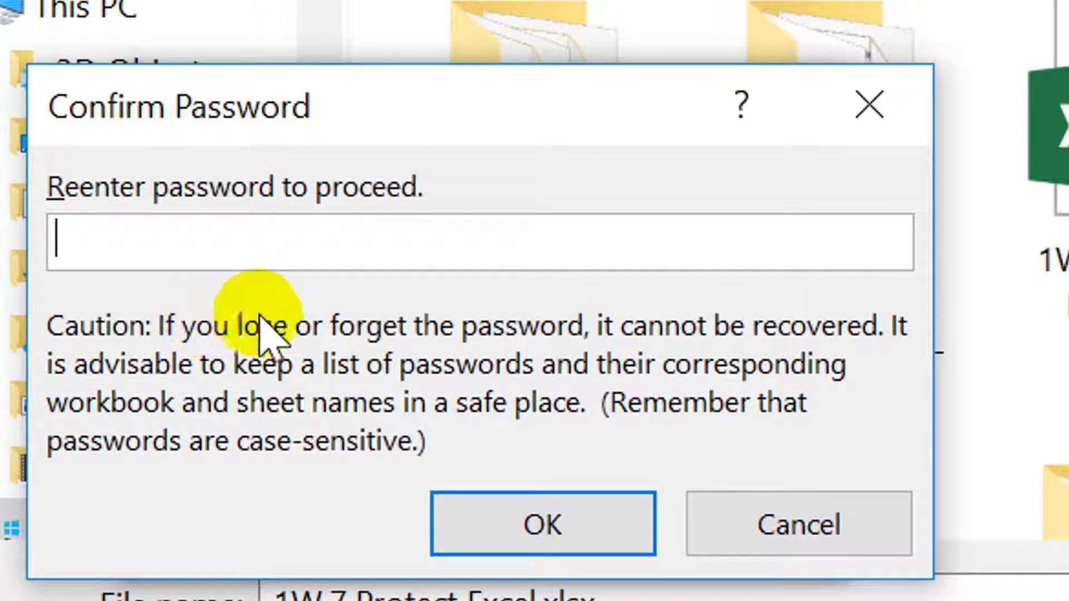
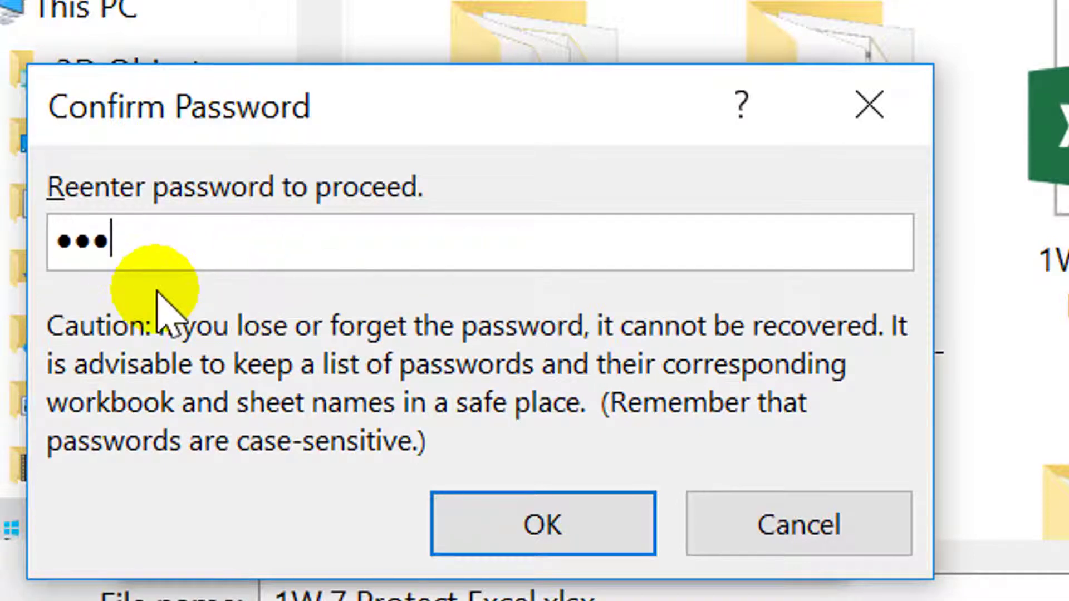
Re-enter and confirm the open password and the modify password.
click(614, 536)
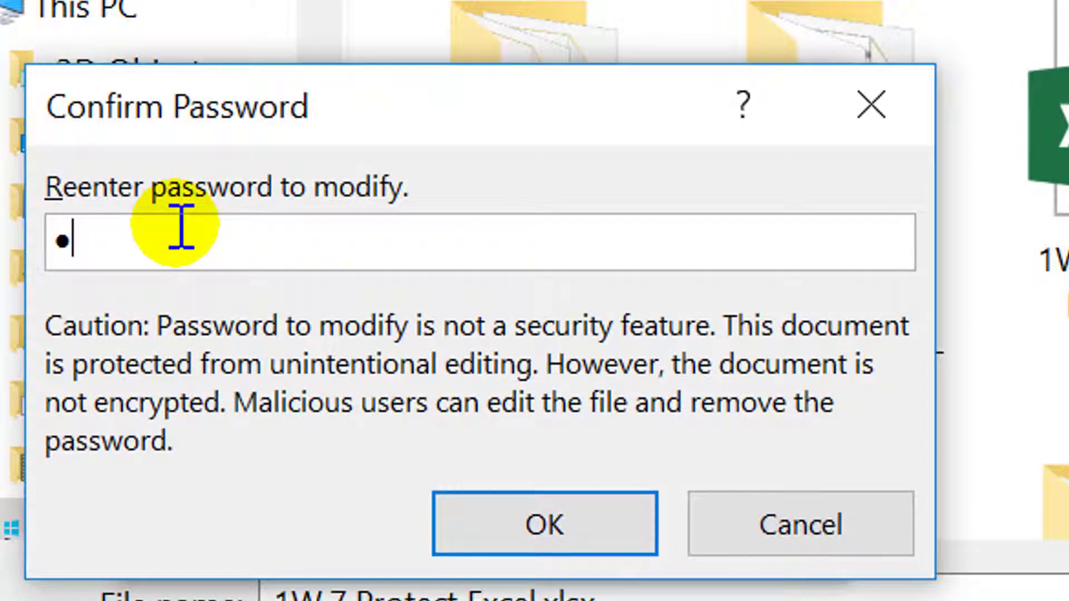
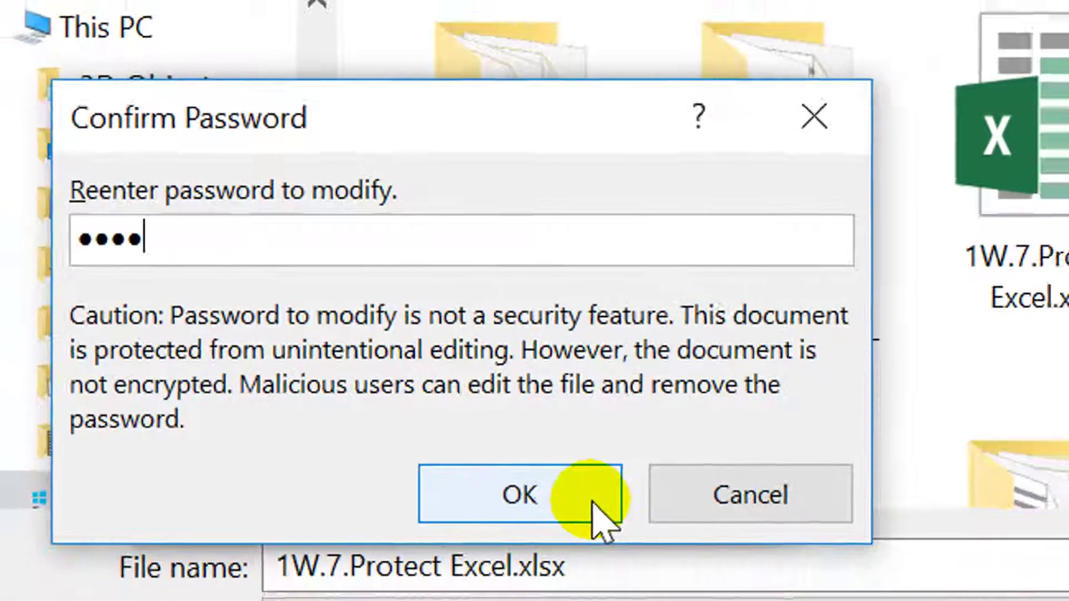
click(616, 532)
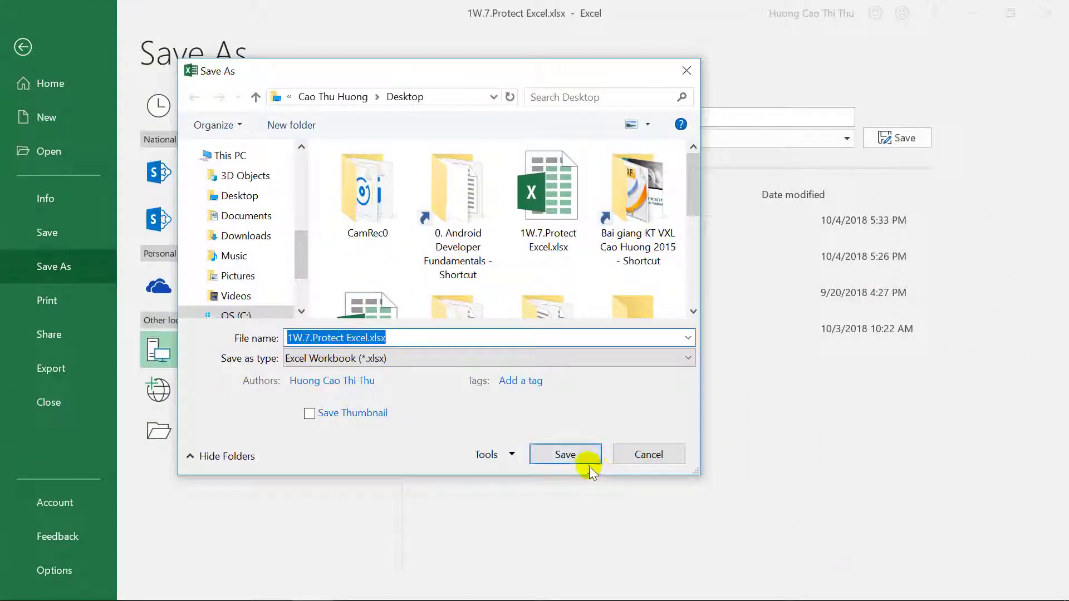
Save over the existing 1W.7.Protect Excel.xlsx, then close the workbook window.
click(585, 462)
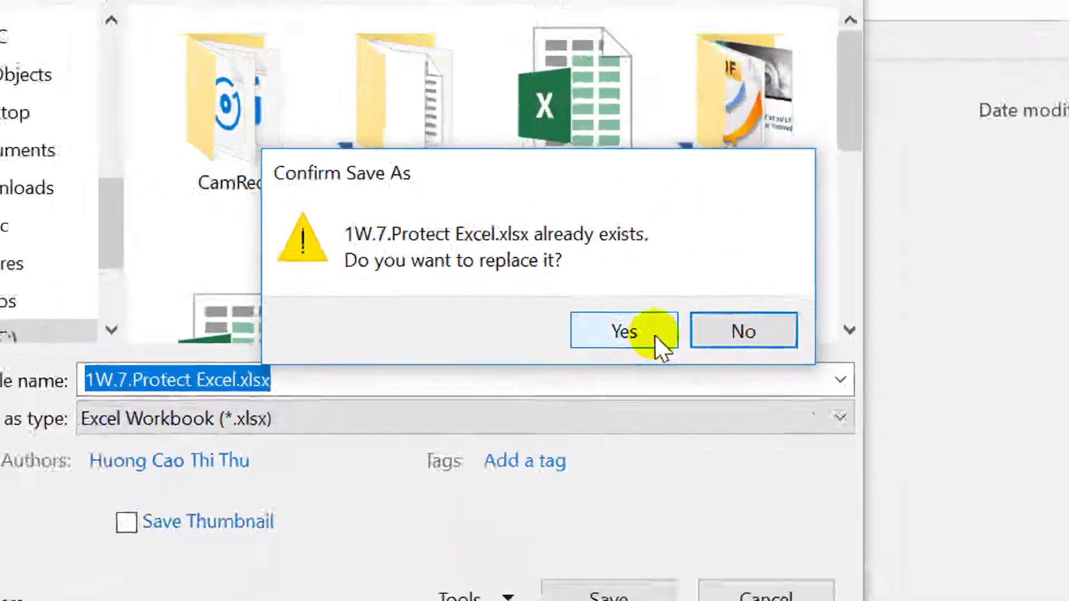
click(655, 334)
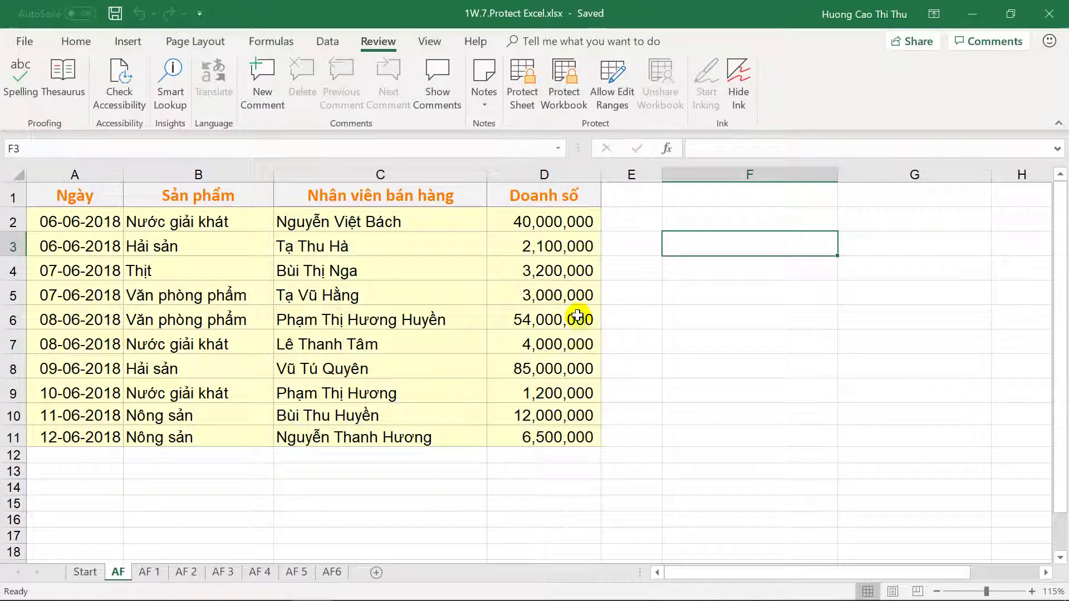
click(637, 246)
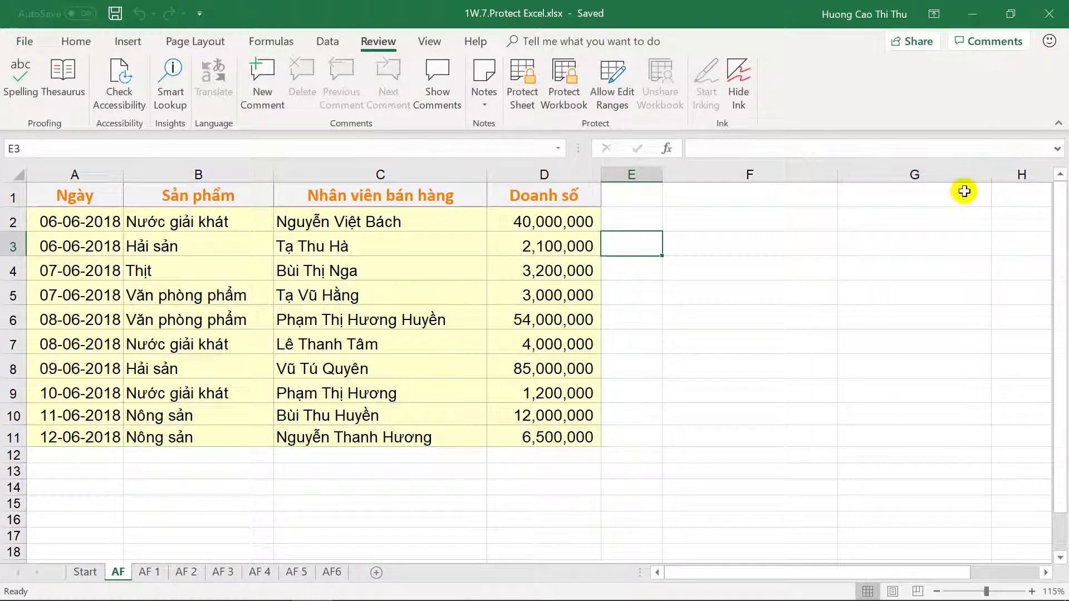
click(1049, 13)
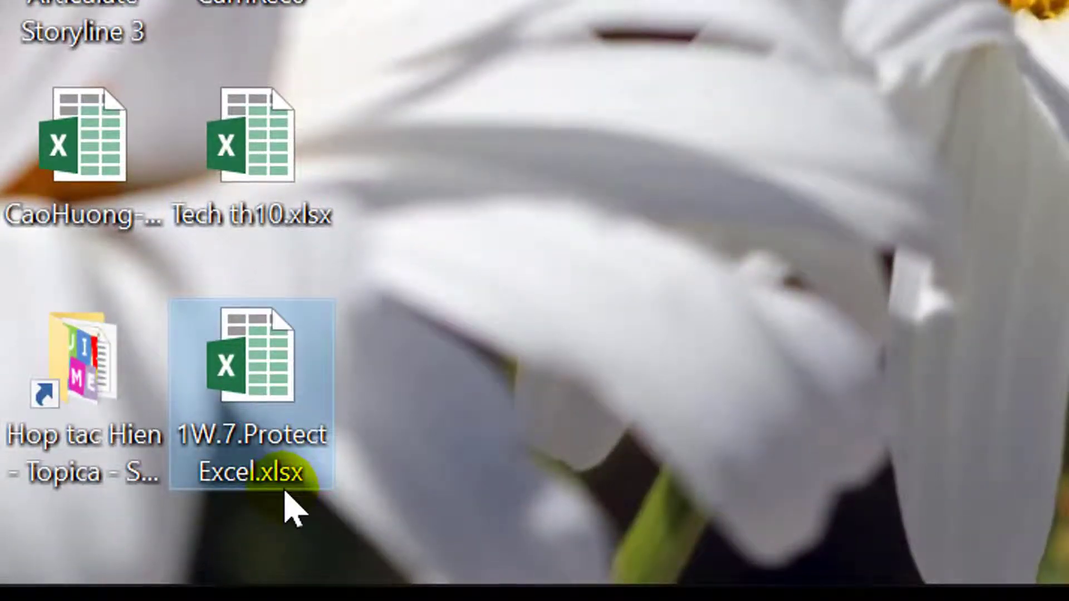
Select the Backup of 1W.7.Protect Excel copy on the desktop.
double_click(255, 419)
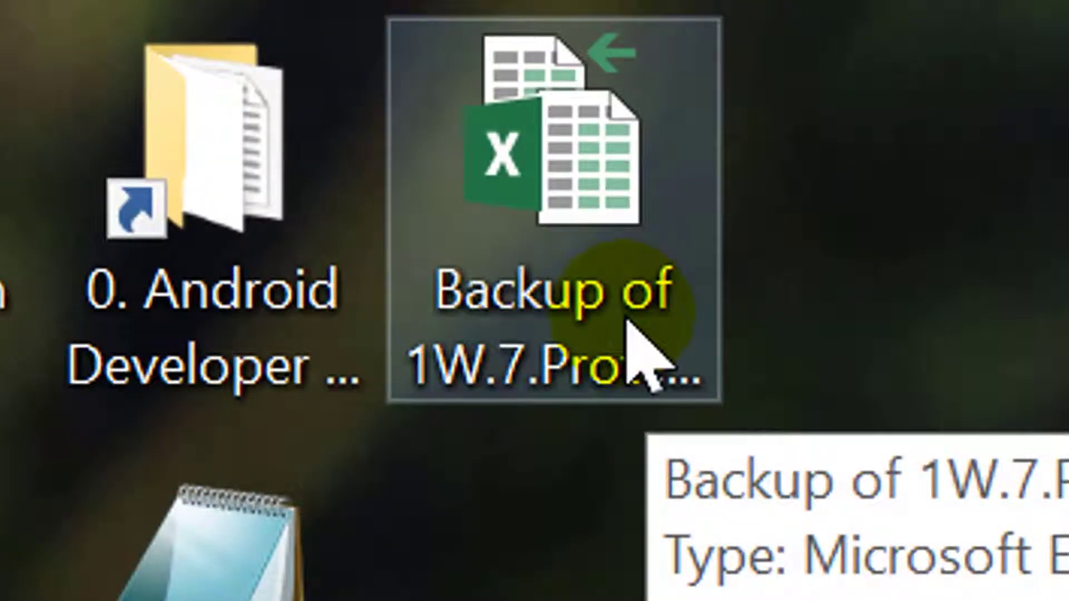
click(628, 326)
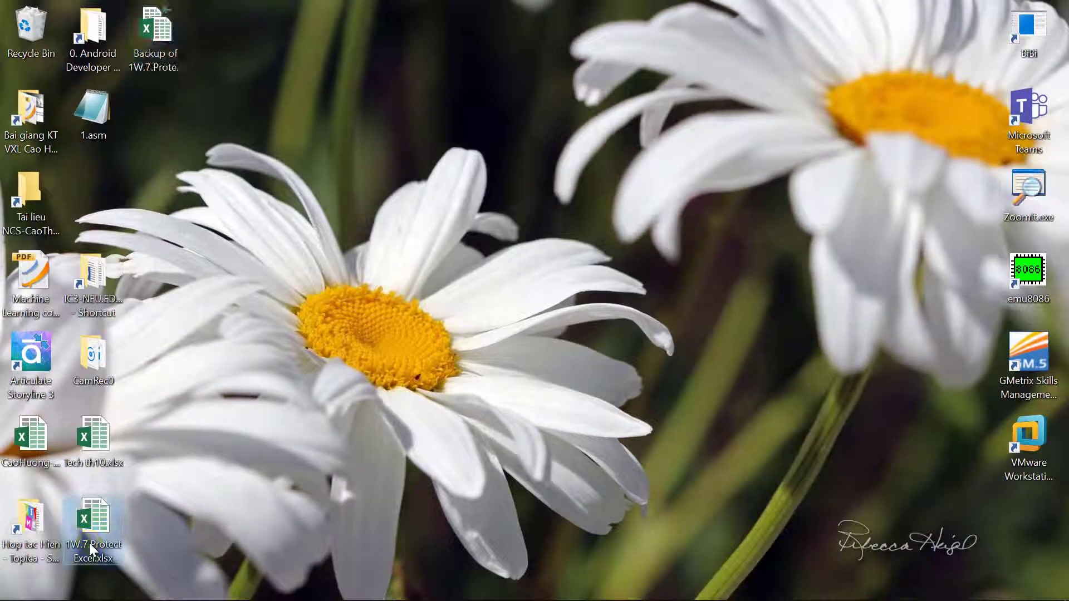
Reopen 1W.7.Protect Excel.xlsx with its open and write-access passwords, then select cell F4.
double_click(89, 543)
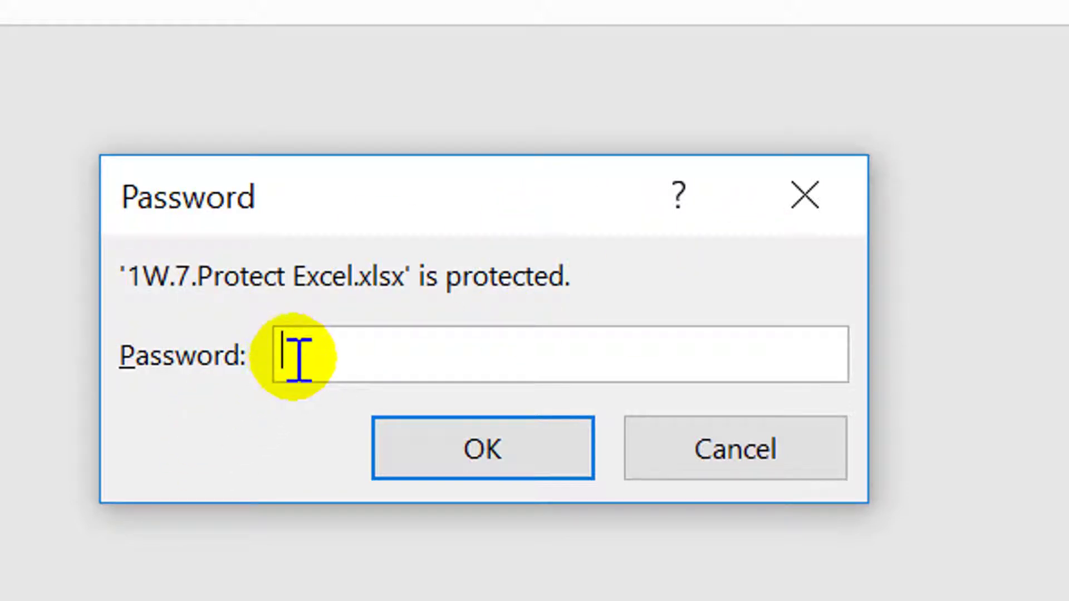
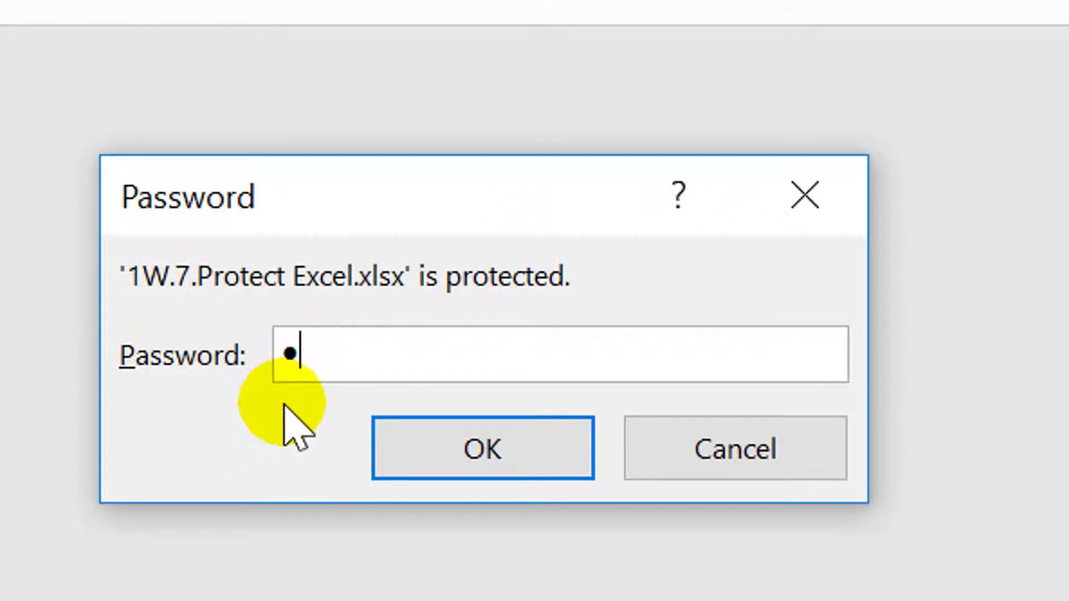
click(565, 468)
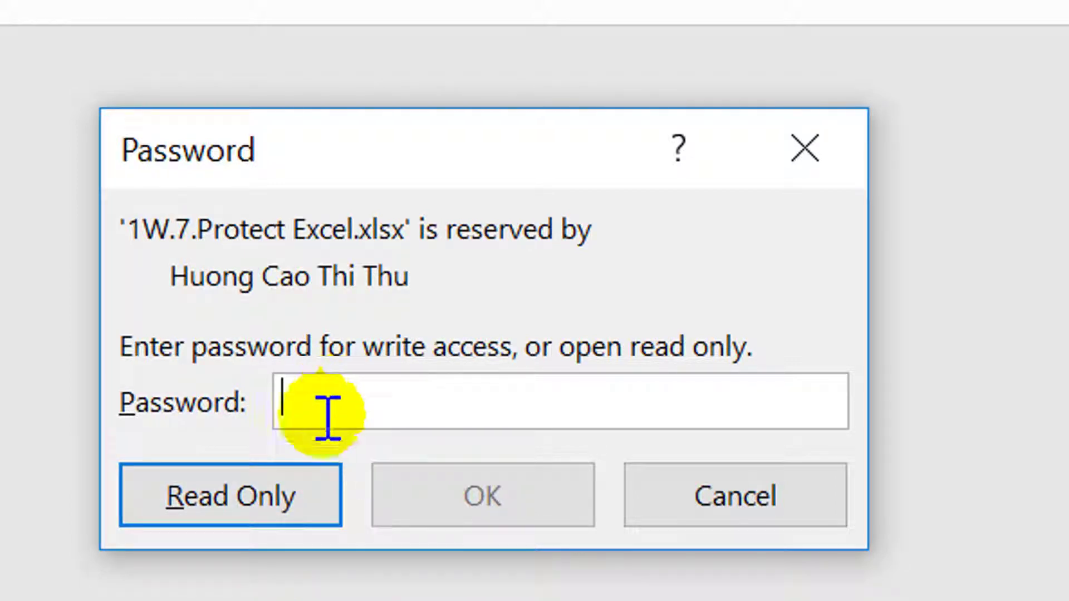
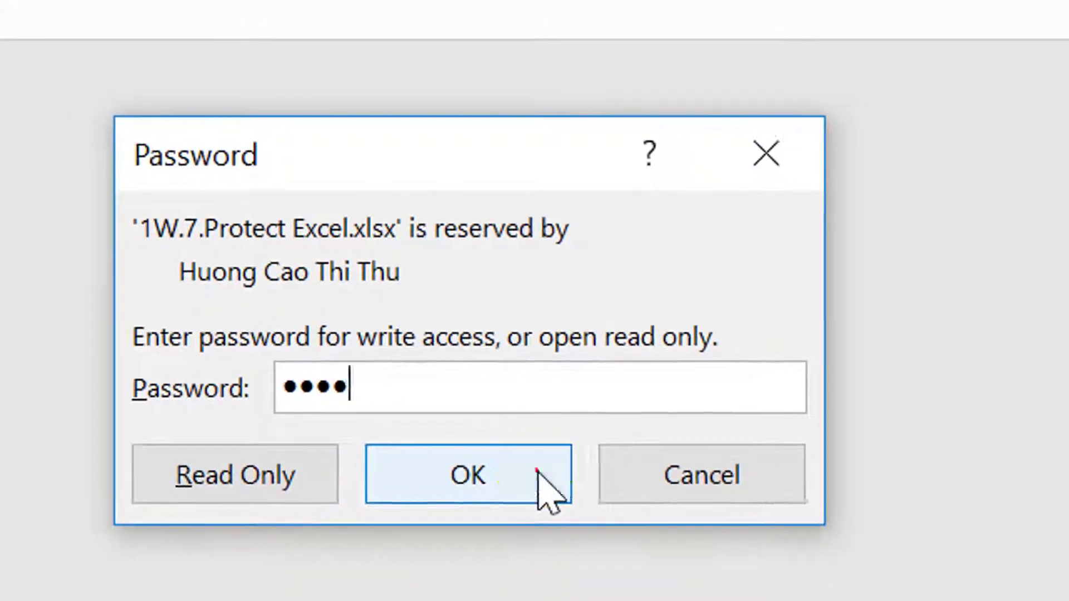
click(563, 510)
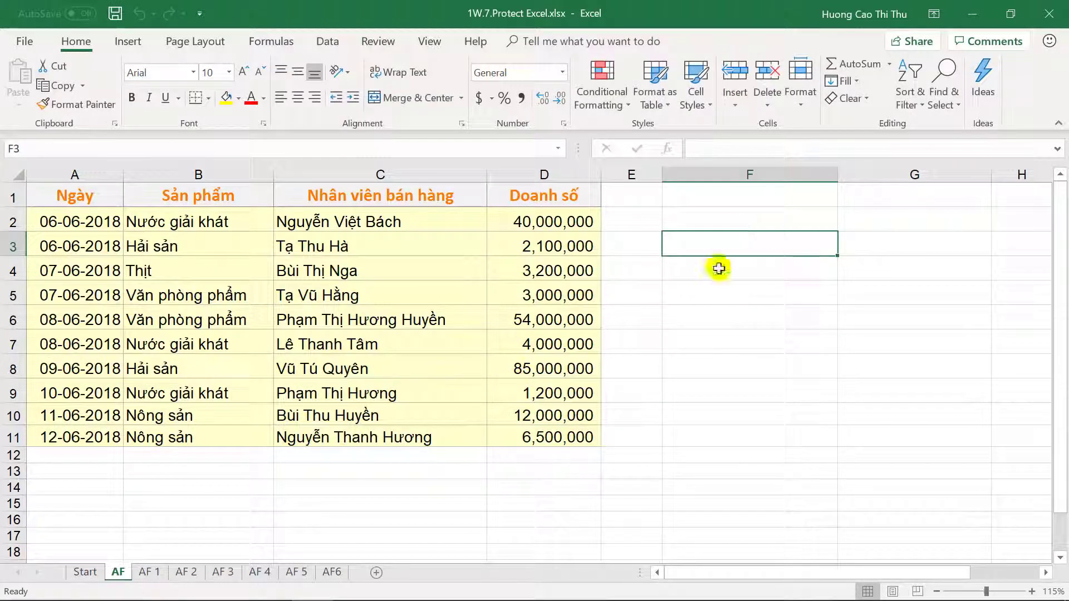
click(717, 270)
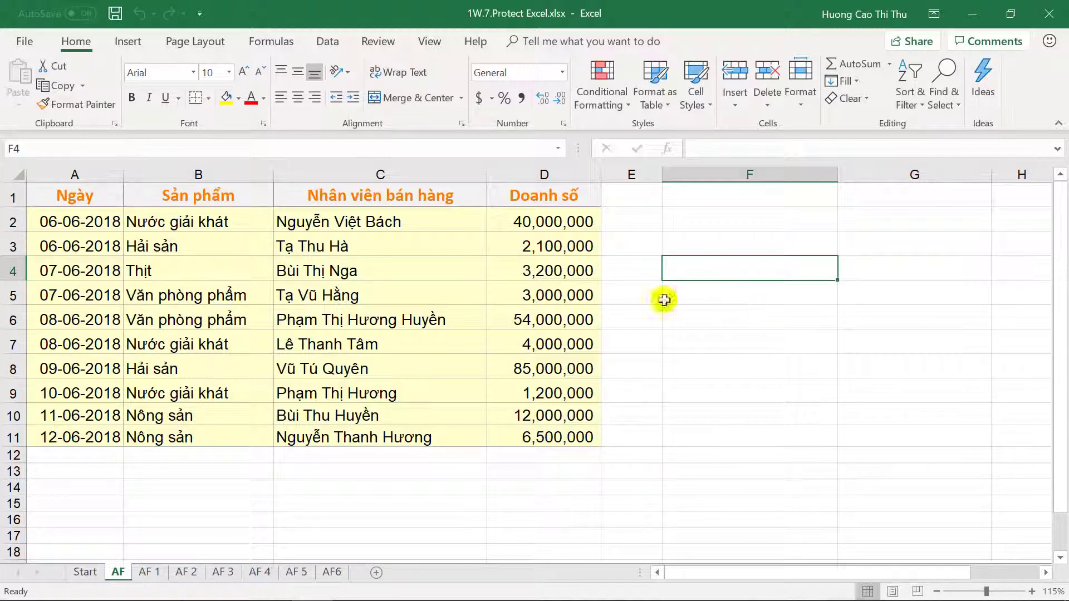
Bring up the General Options dialog from Save As > Browse > Tools.
click(24, 42)
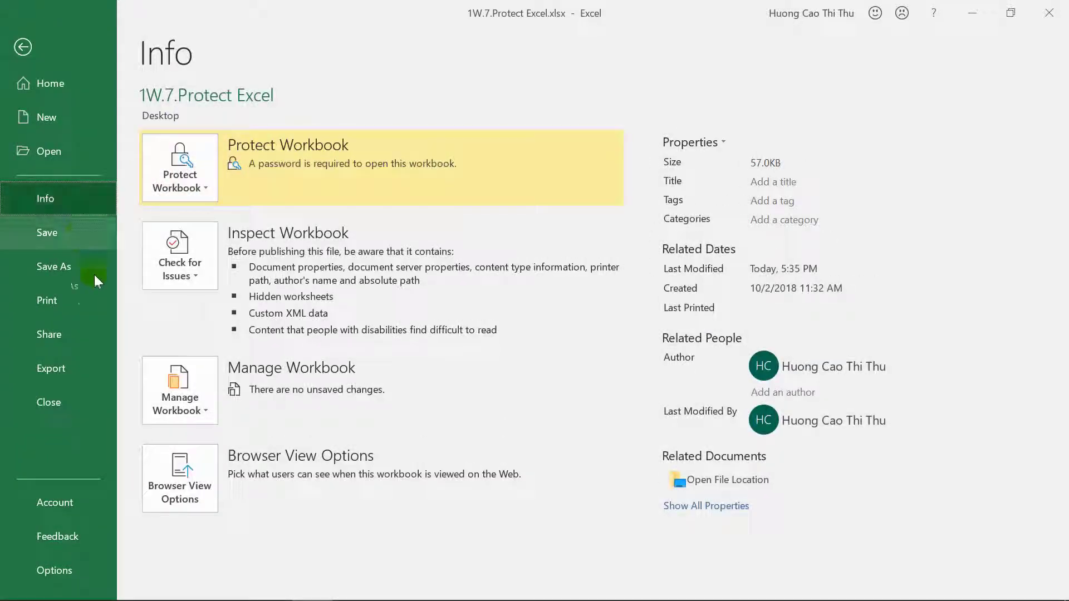
click(80, 266)
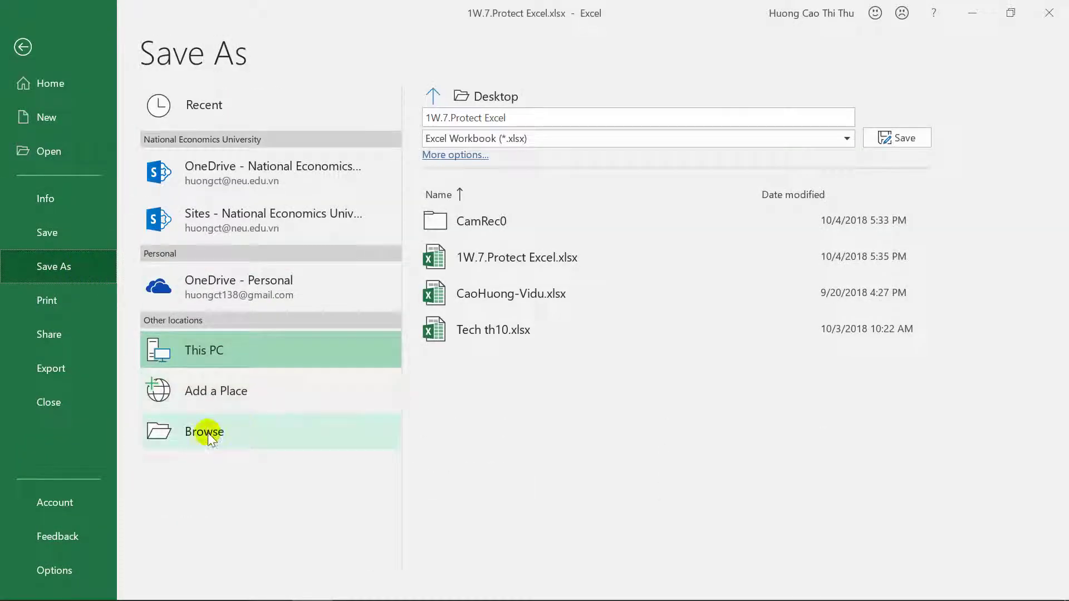
click(228, 435)
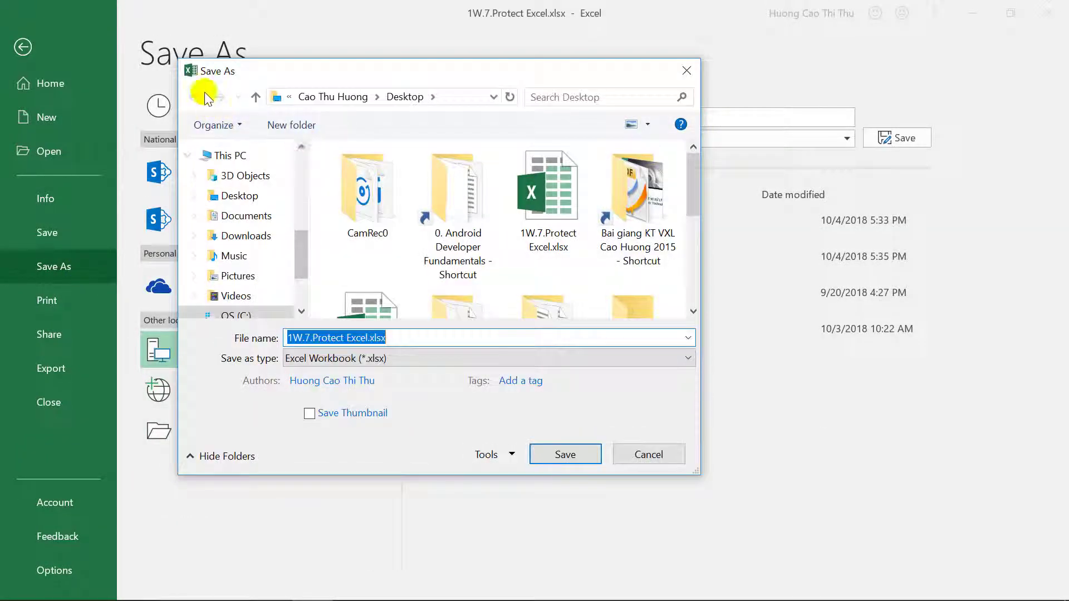
click(511, 455)
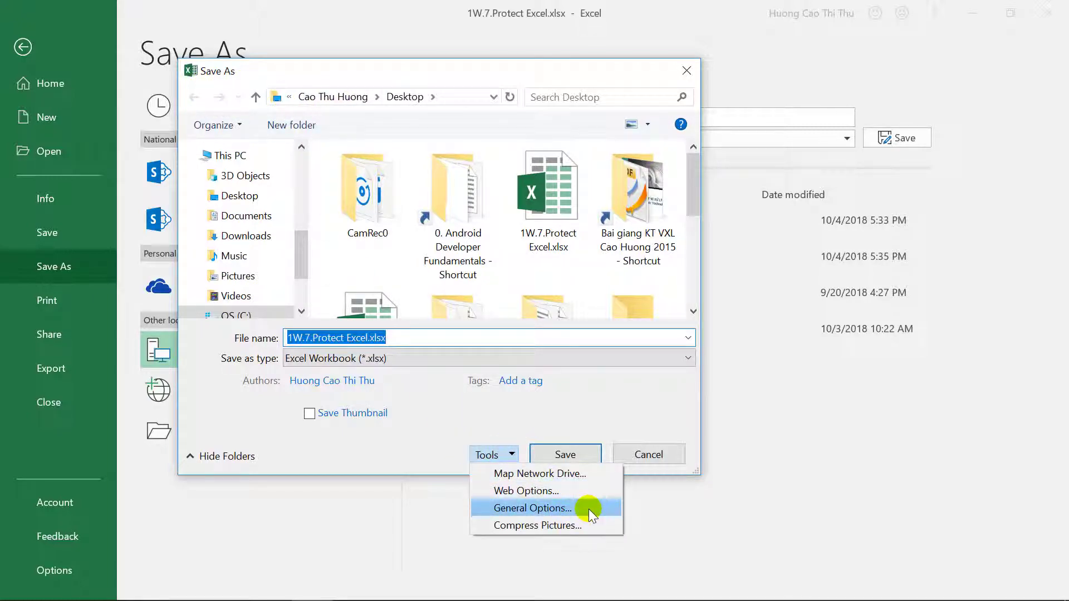
click(589, 509)
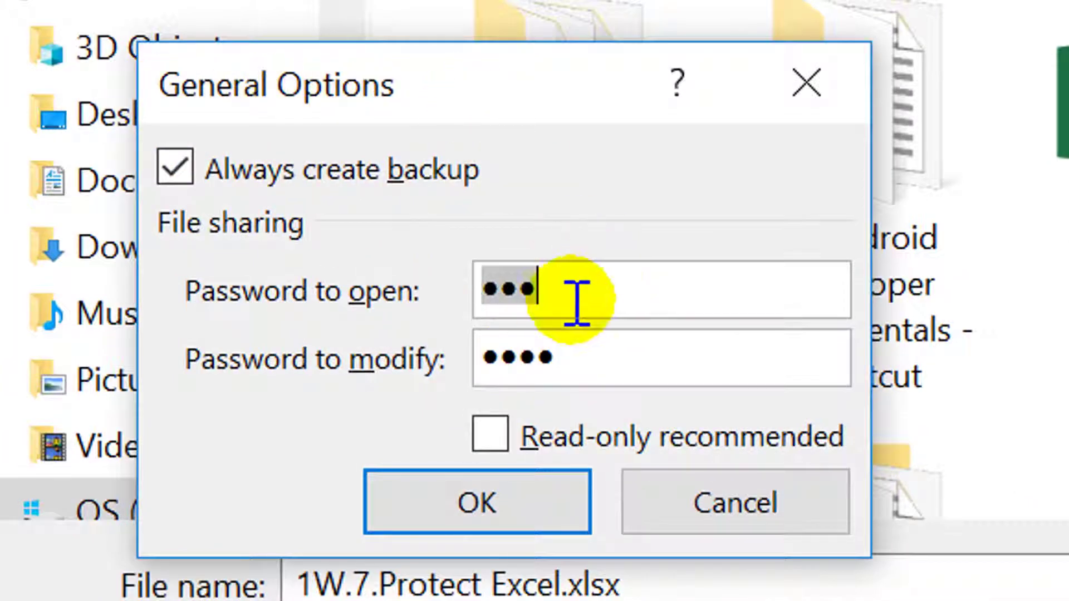
Clear both password fields and save, replacing the original file.
key(BackSpace)
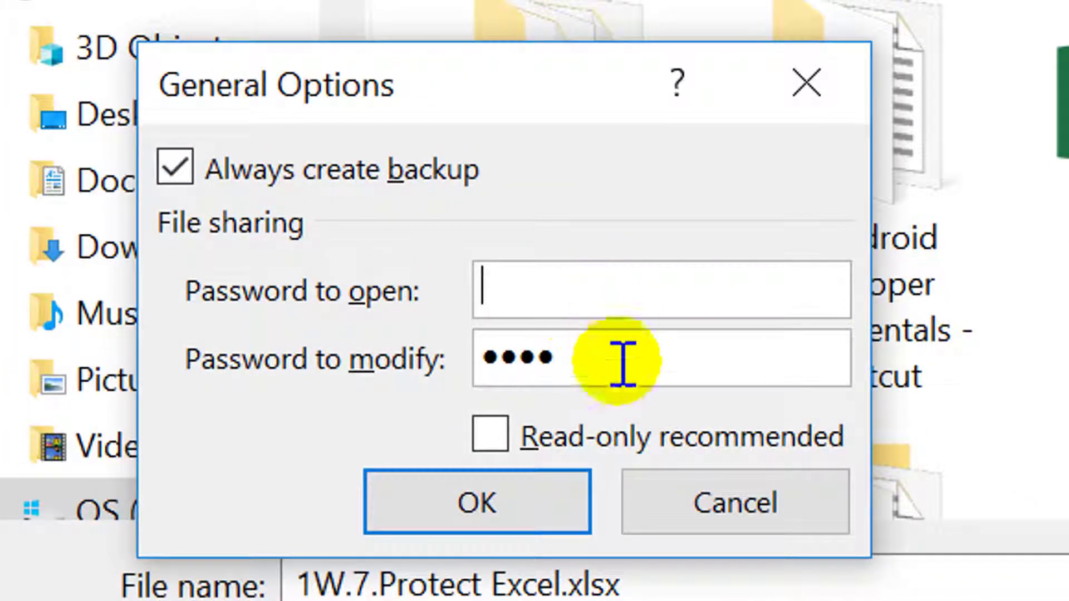
double_click(618, 368)
key(BackSpace)
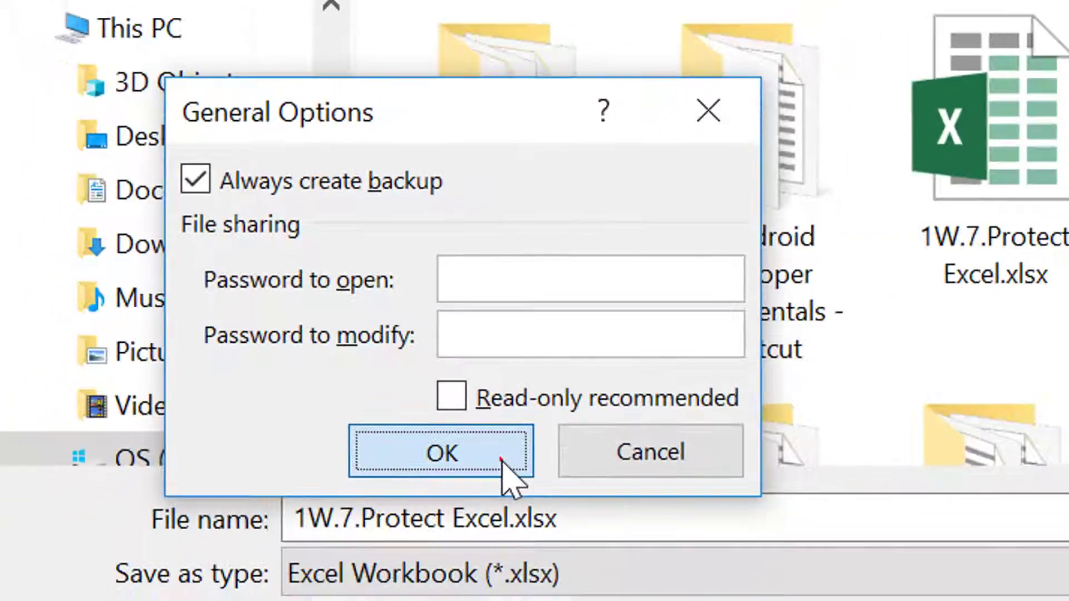
click(554, 516)
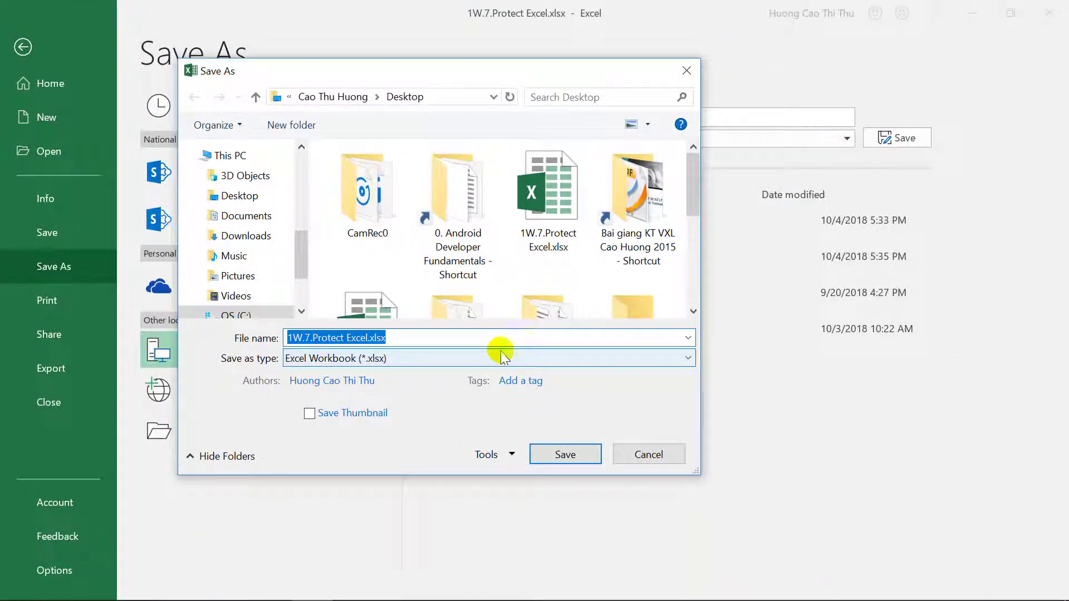
click(565, 455)
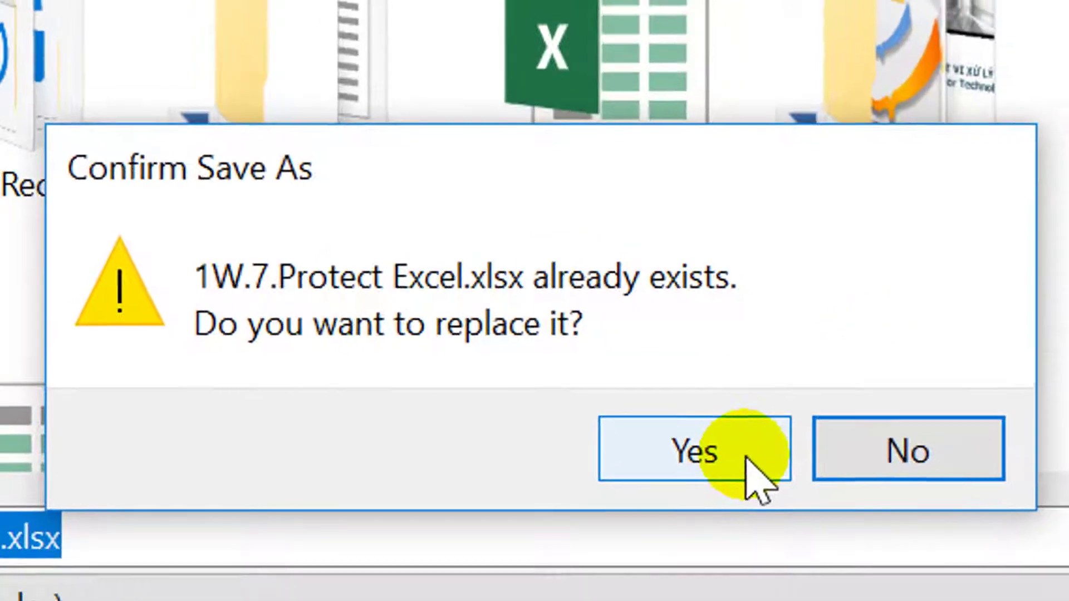
click(734, 472)
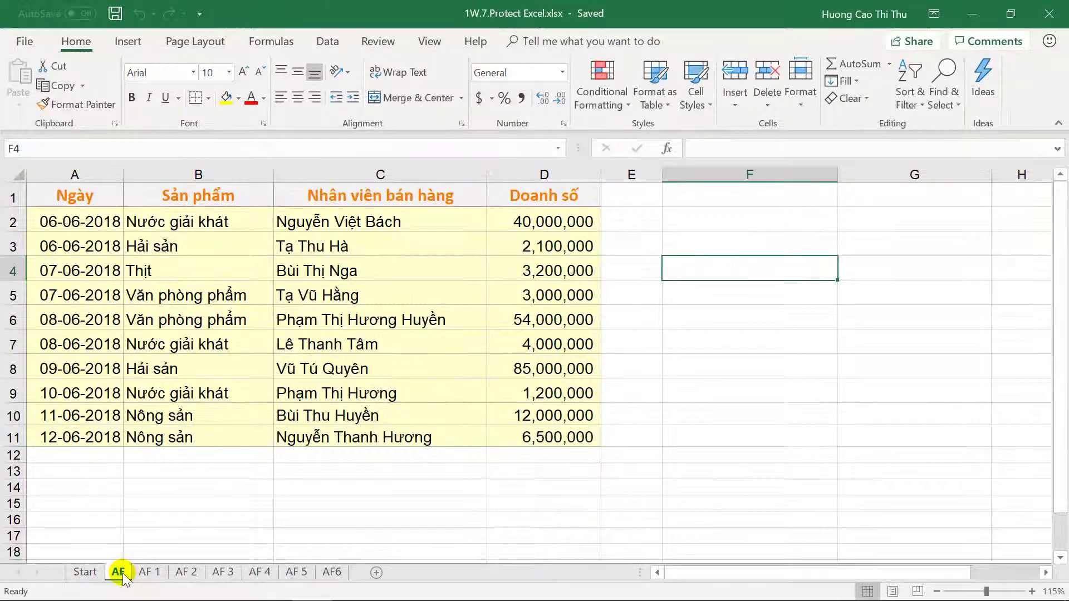
View the AF sheet tab's menu, then show the Review ribbon commands.
right_click(120, 574)
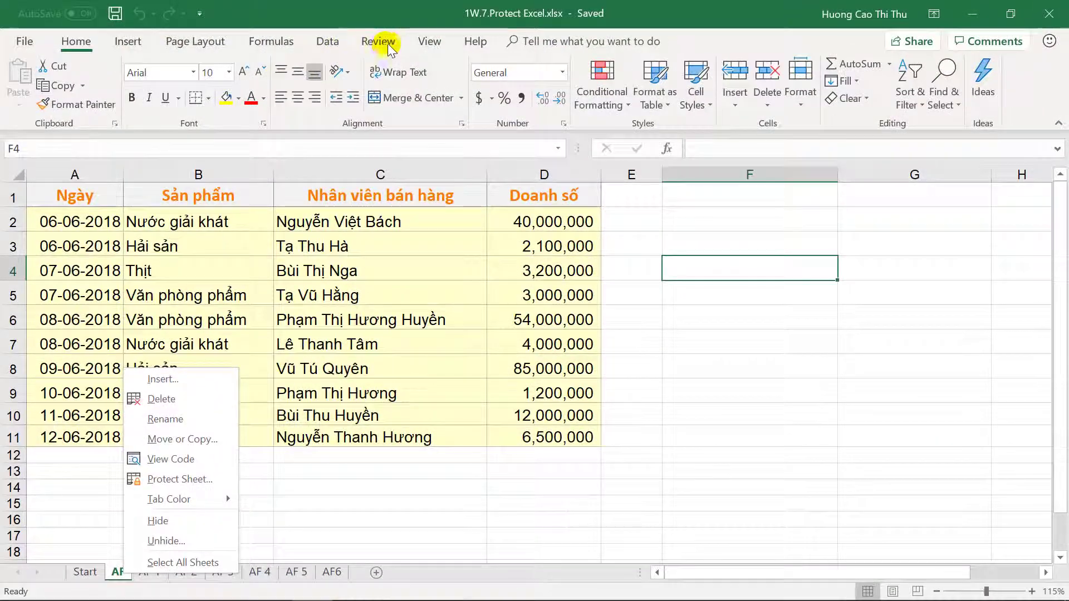
click(389, 48)
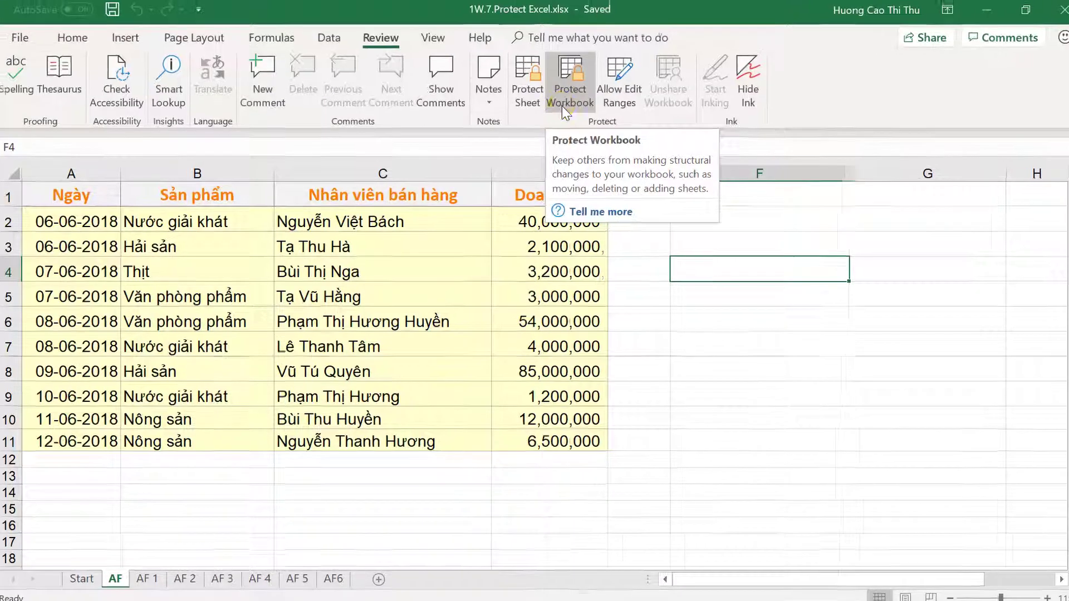
Protect the workbook structure via Protect Workbook with a password, confirming it.
click(562, 103)
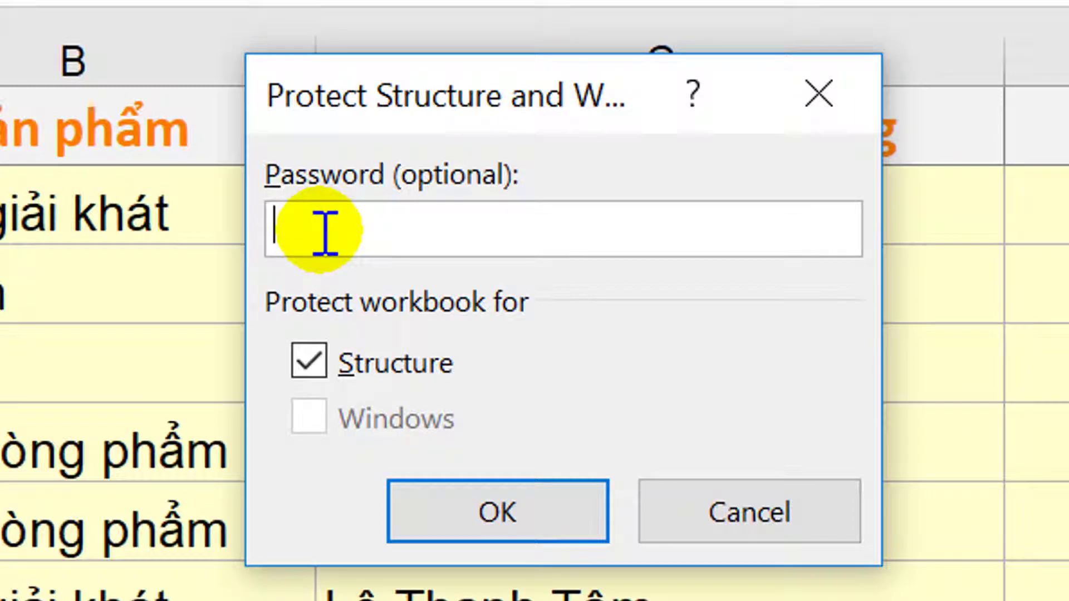
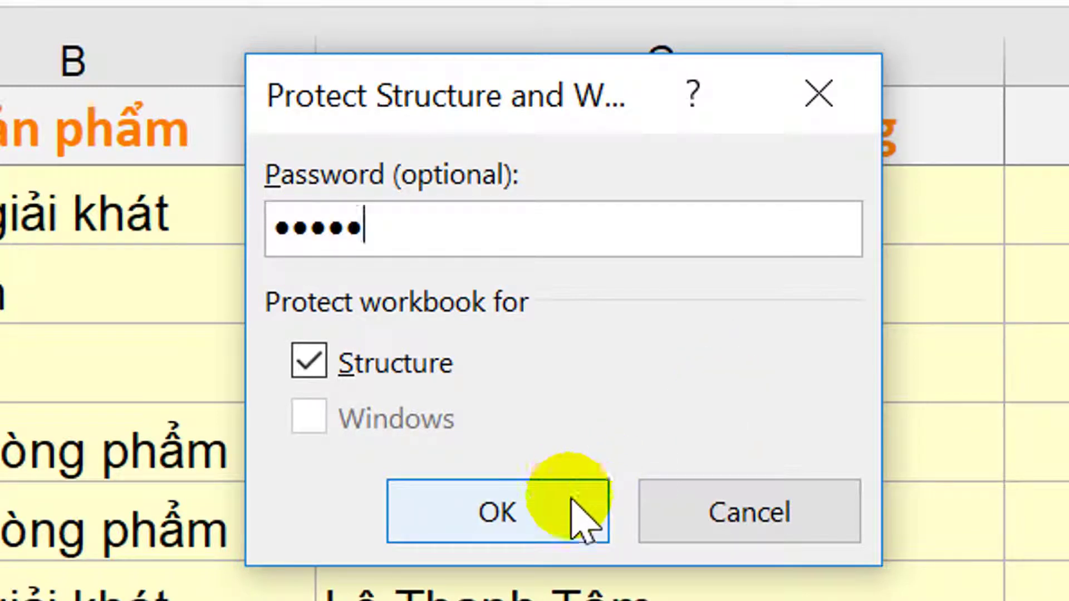
click(580, 498)
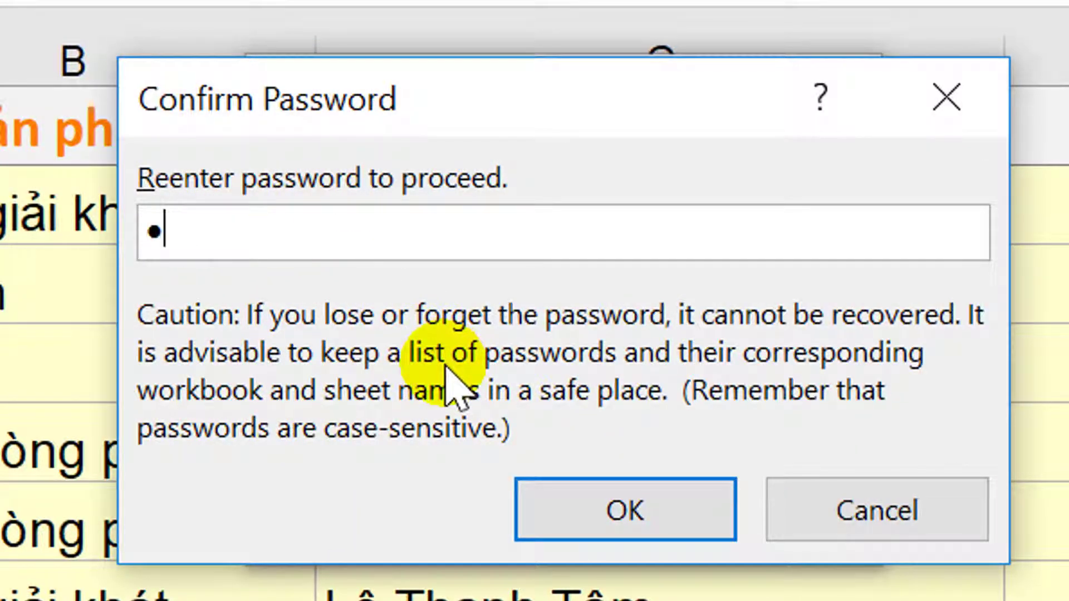
click(672, 494)
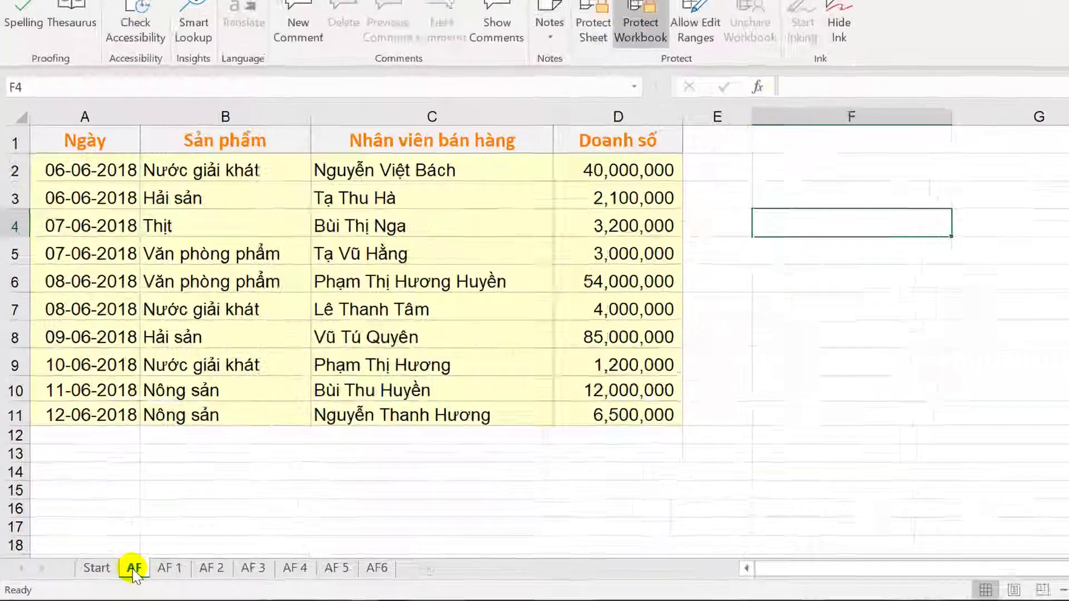
Dismiss the sheet-tab menu and unprotect the workbook structure using its password.
right_click(116, 572)
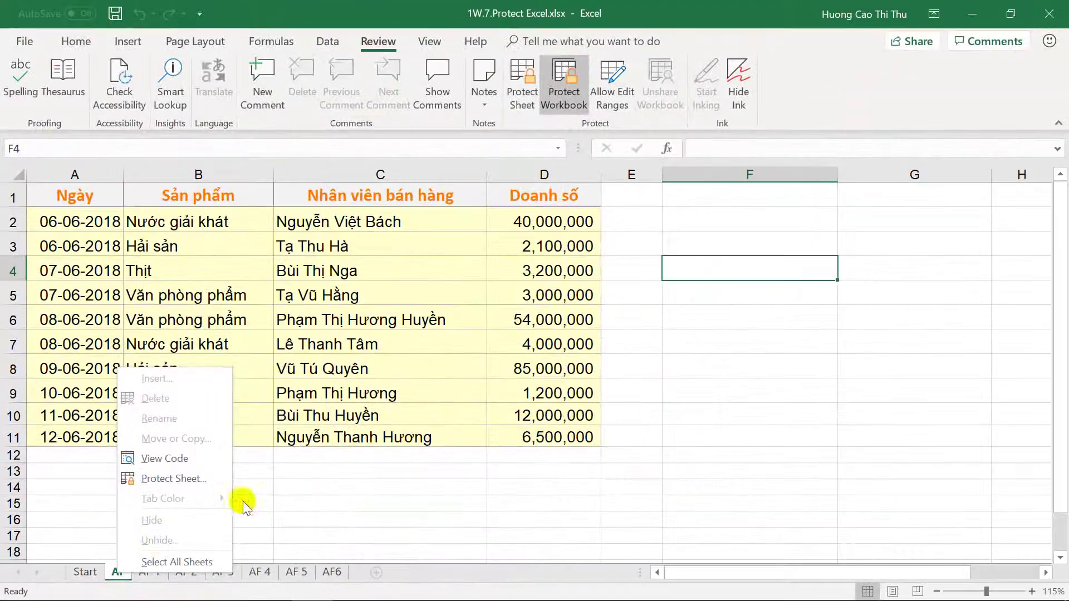
click(698, 346)
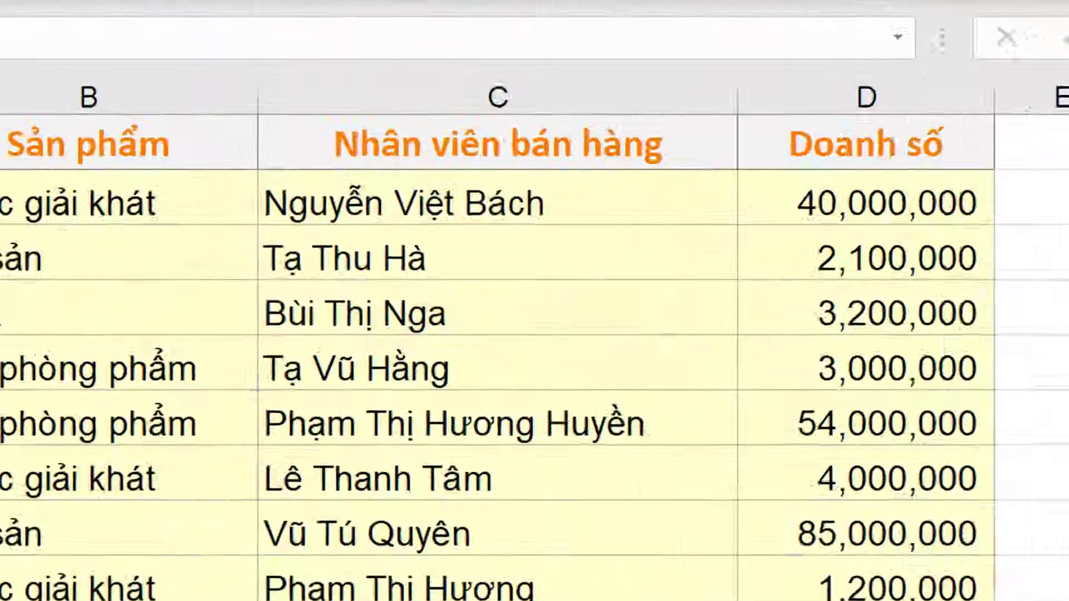
click(567, 103)
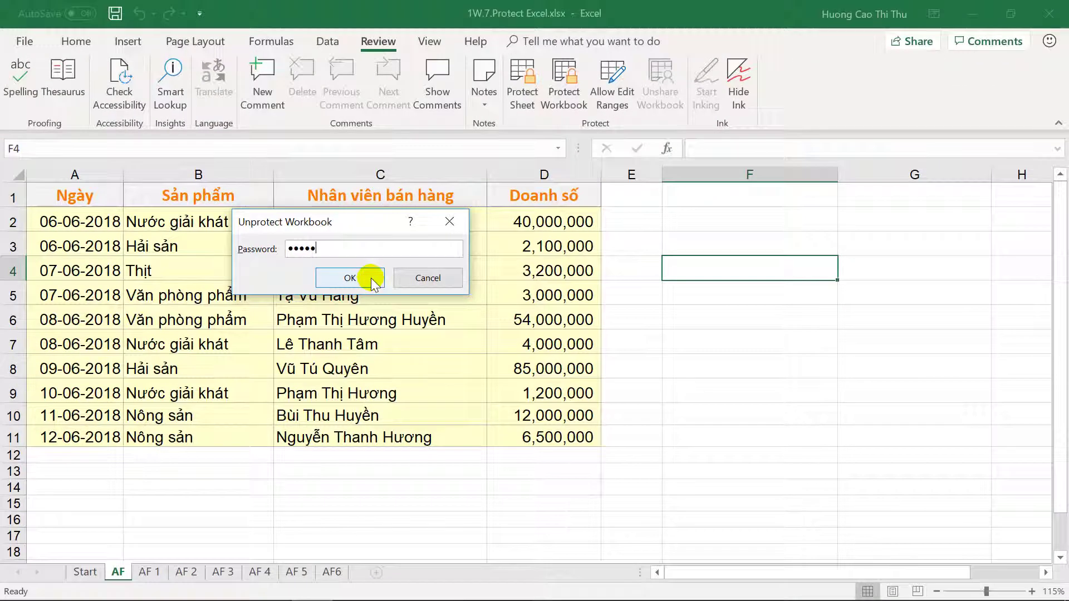
click(371, 277)
click(370, 277)
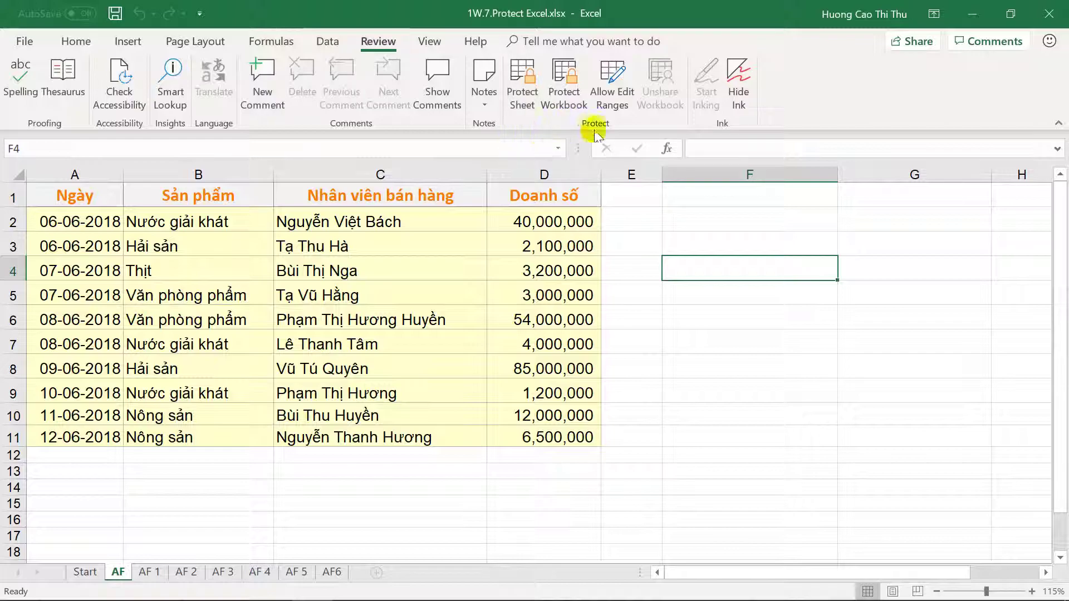
Protect the AF sheet with a confirmed password, allowing only selection of locked and unlocked cells.
click(516, 108)
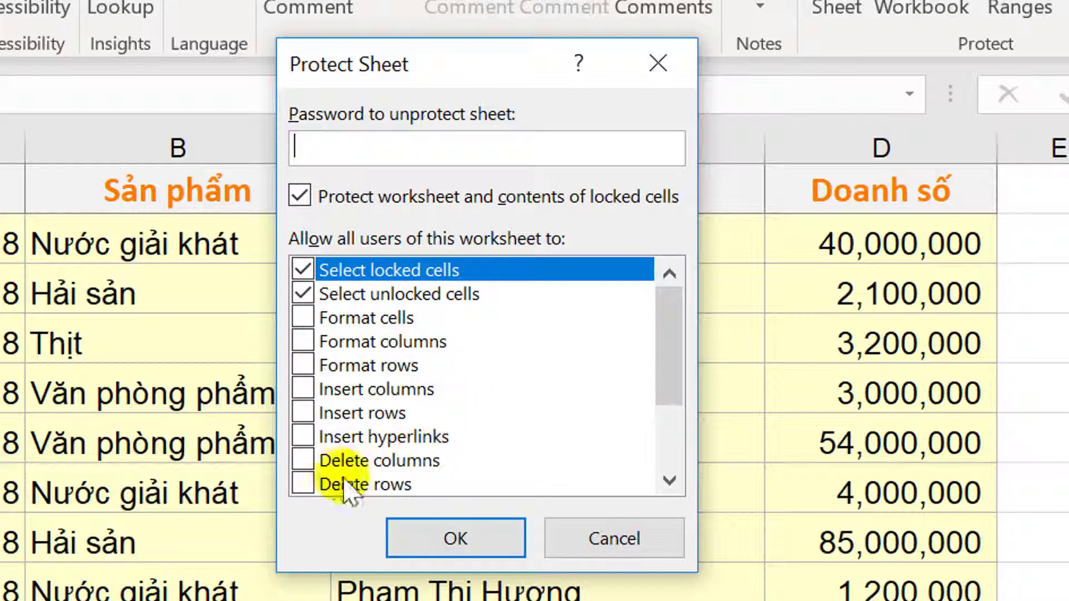
mouse_move(668, 399)
mouse_down()
mouse_move(689, 429)
mouse_move(689, 466)
mouse_up()
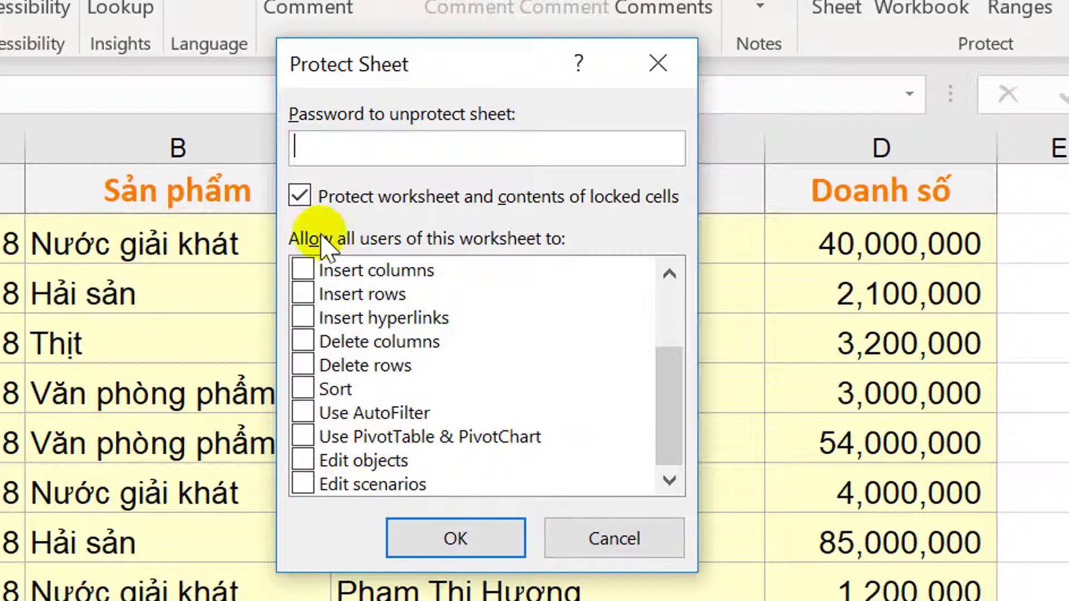
drag(693, 370, 663, 299)
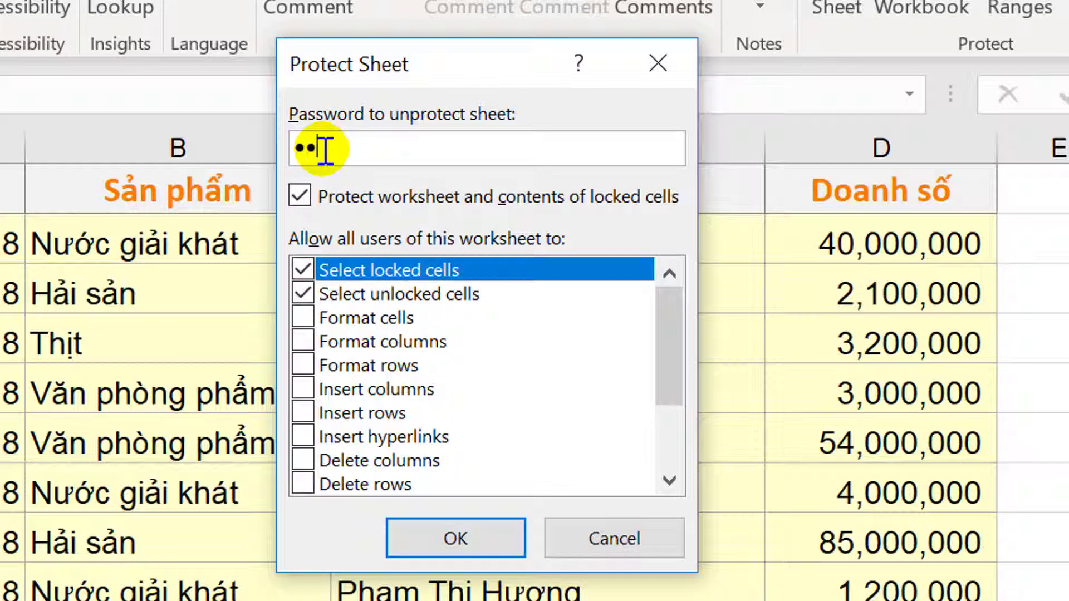
click(490, 541)
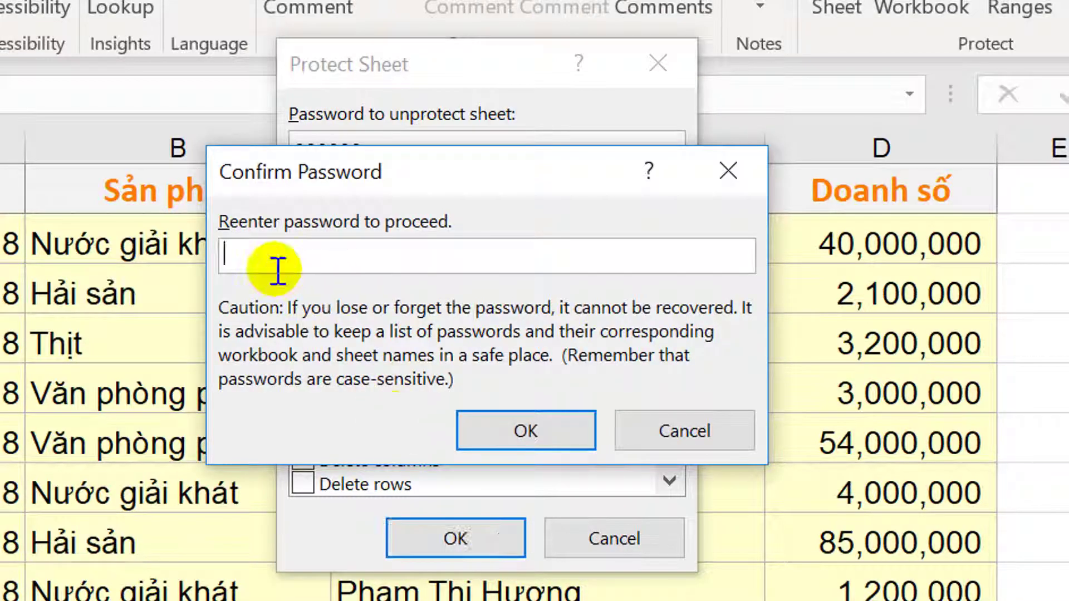
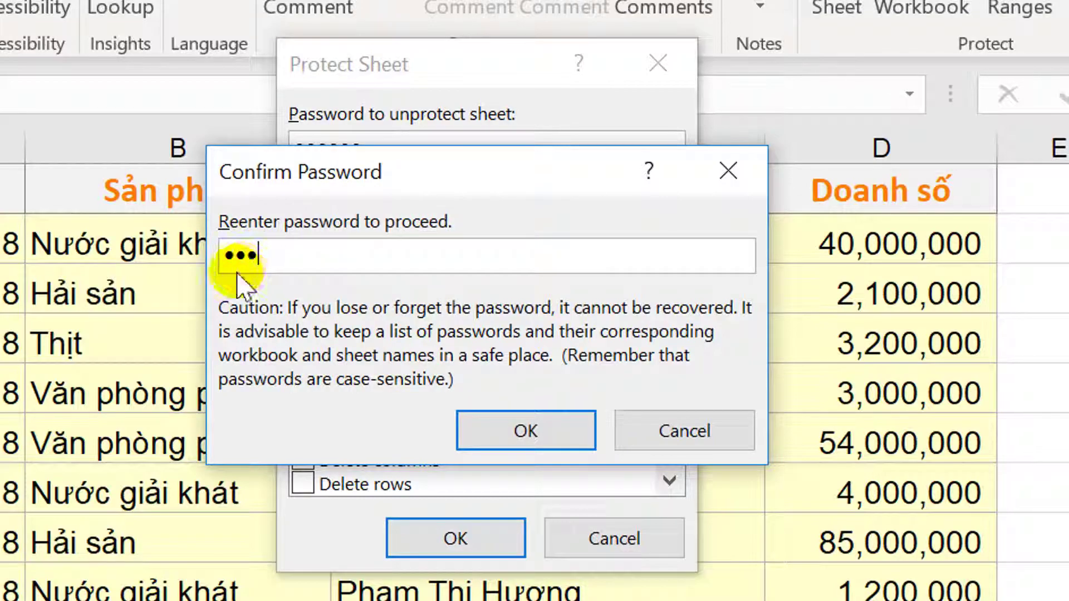
click(572, 431)
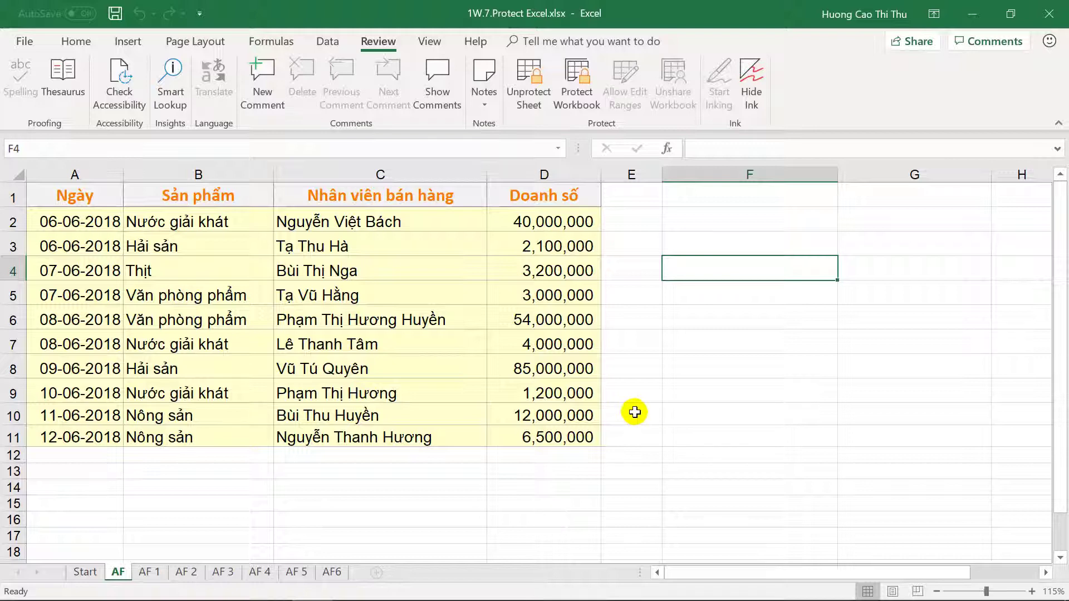
Check that data, empty and product cells on the protected AF sheet can still be selected.
click(362, 226)
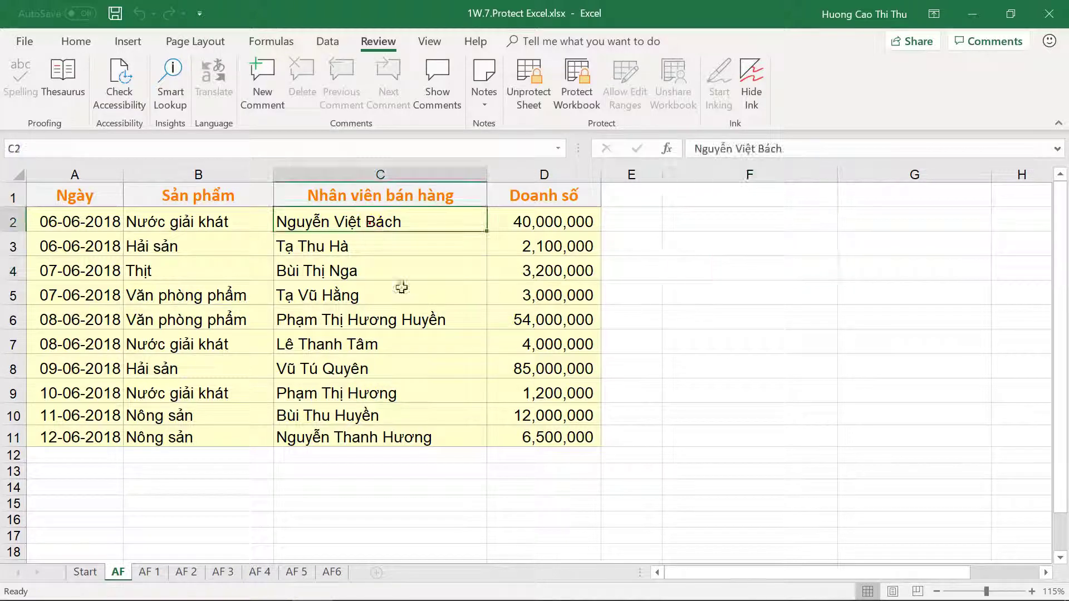
click(415, 342)
click(591, 371)
click(733, 272)
click(868, 245)
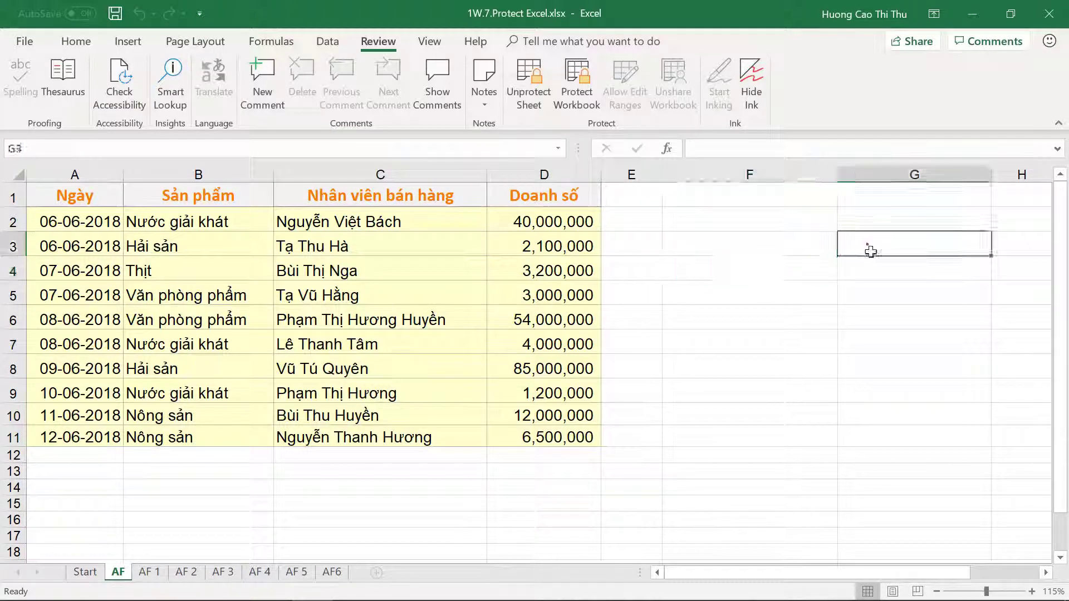
click(895, 365)
click(550, 505)
click(182, 345)
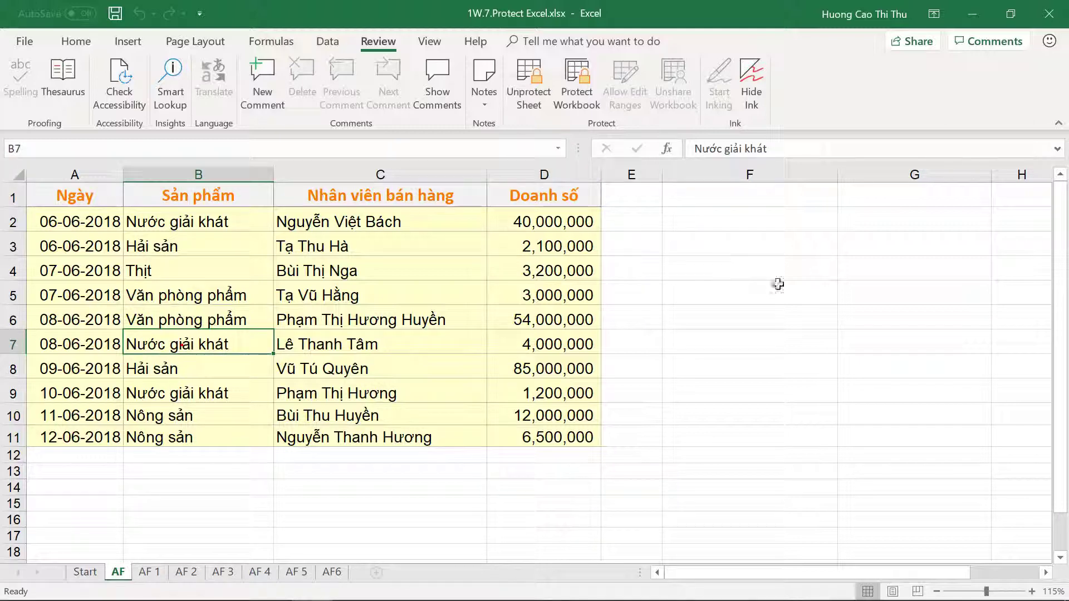
Try editing F2, dismiss the protection warning, and bring up the Unprotect Sheet prompt.
double_click(684, 223)
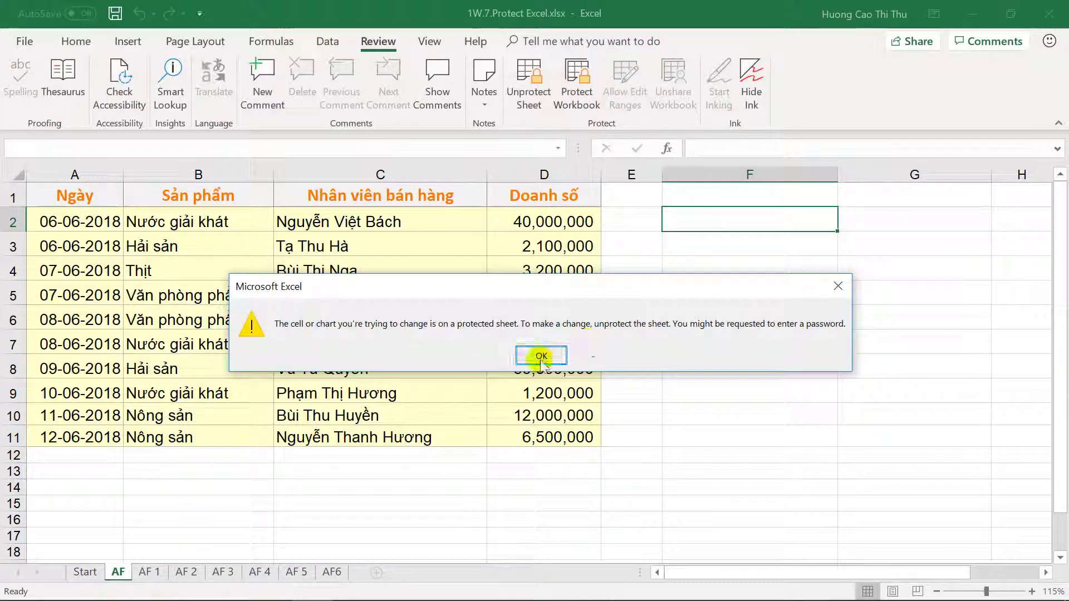
click(541, 357)
click(77, 41)
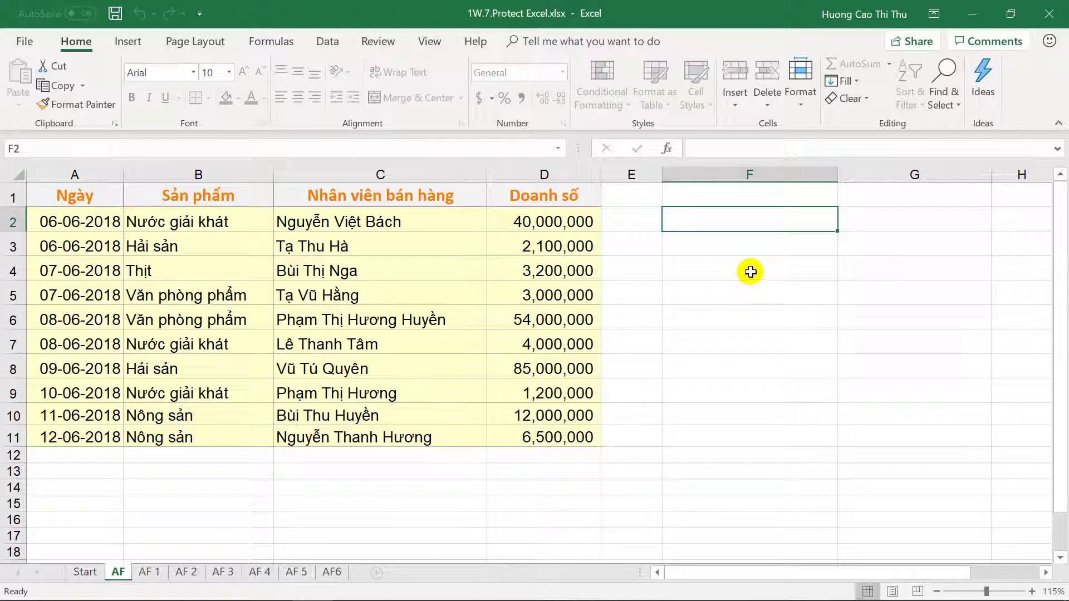
click(377, 42)
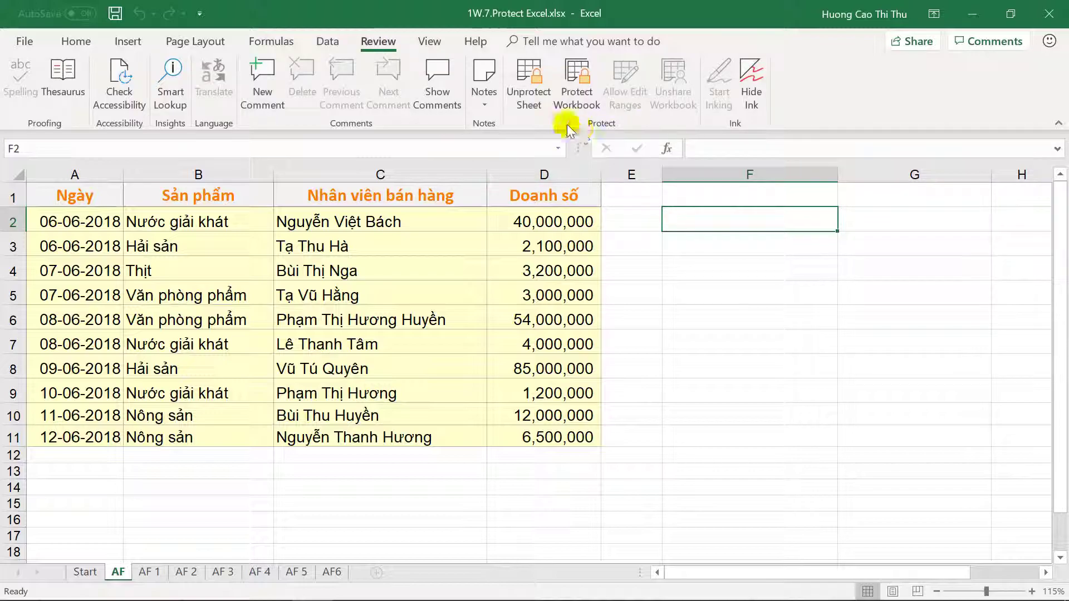
click(524, 104)
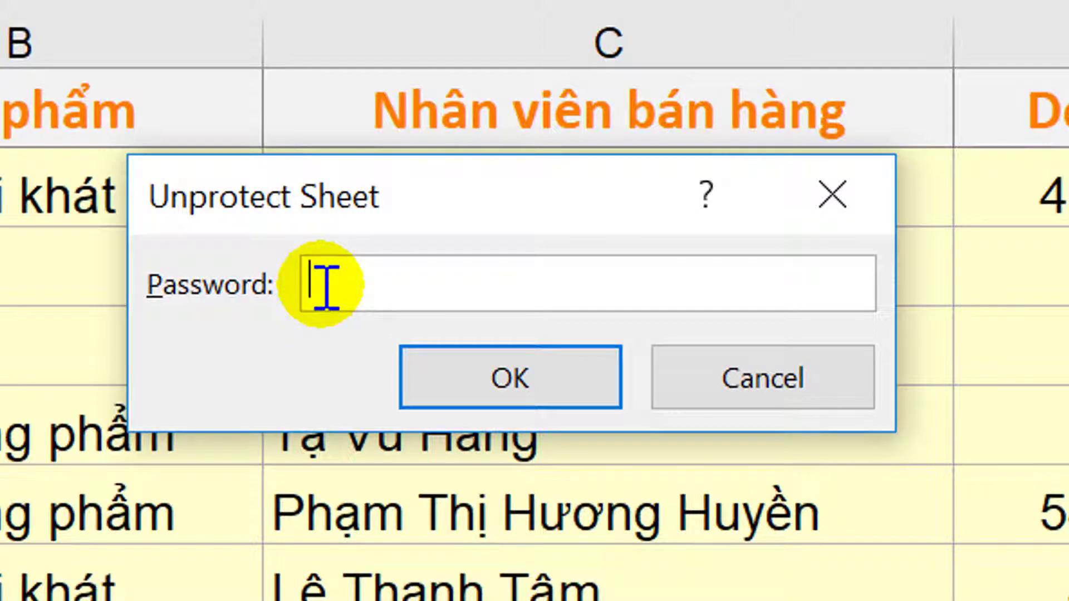
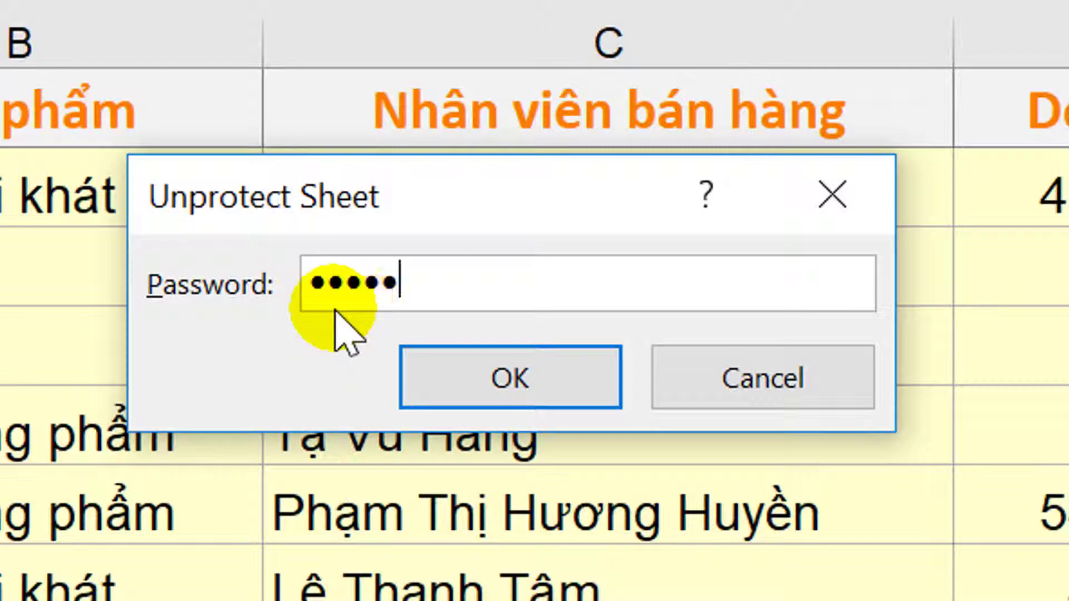
Unprotect the AF sheet by entering its password.
click(510, 378)
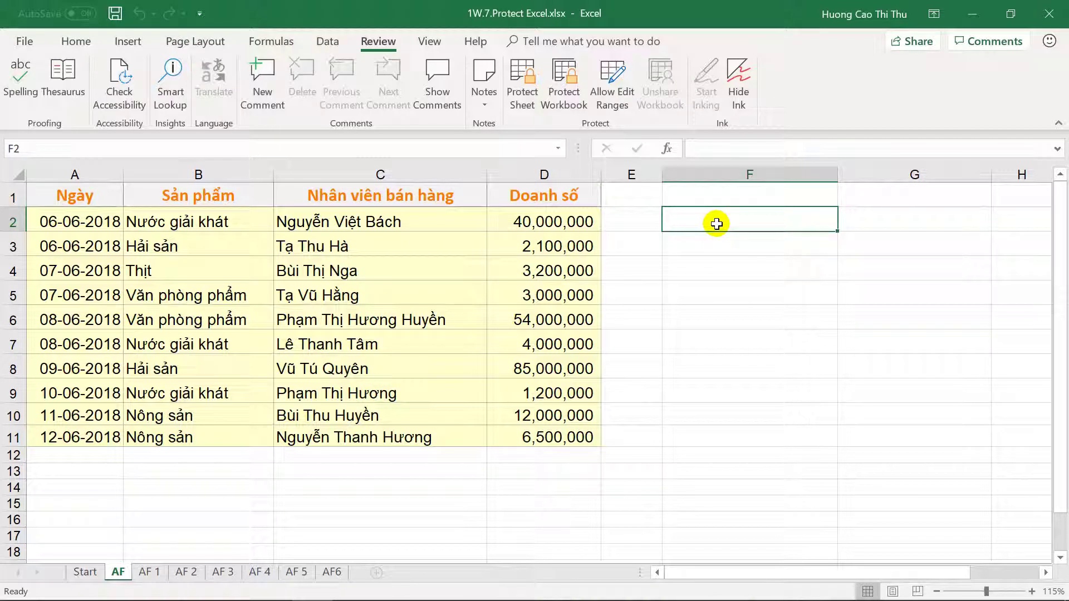
Enter 464564 in cell F2 to confirm the sheet is editable again.
text(464564)
click(798, 287)
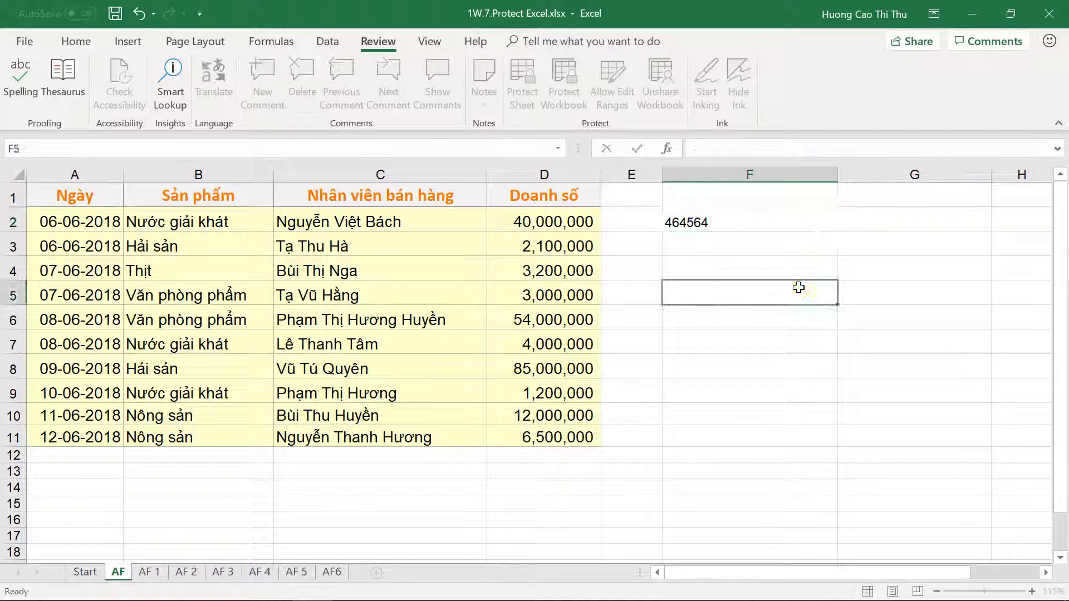
click(76, 41)
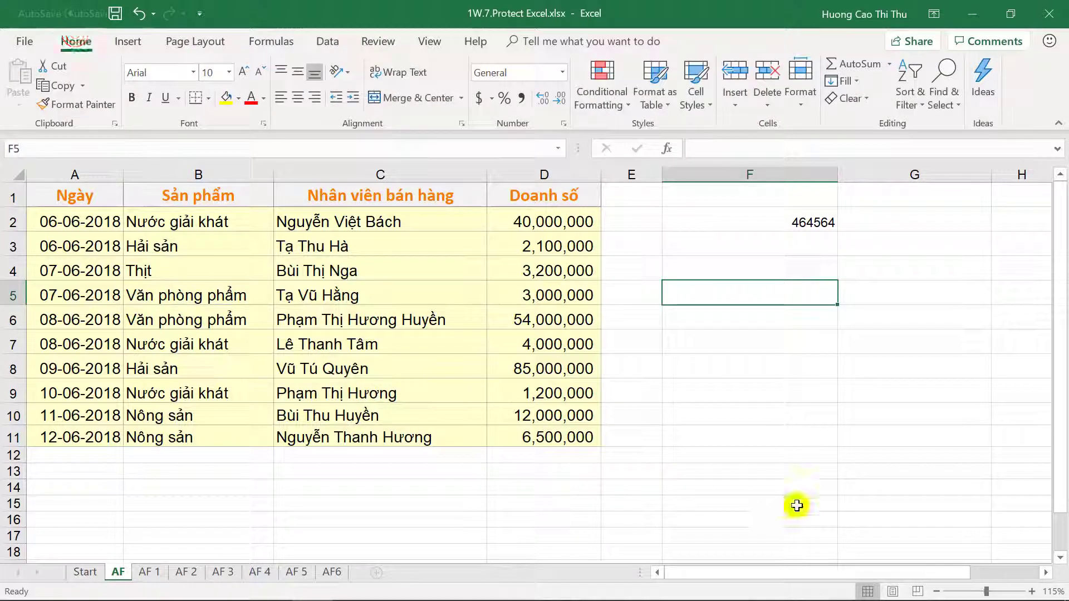